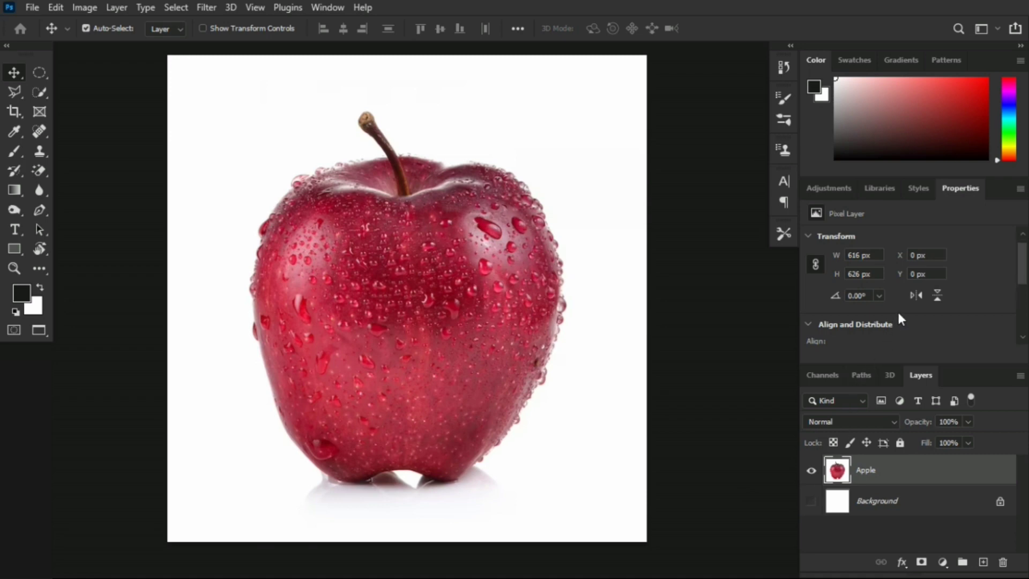
Apply Remove Background from Quick Actions to the Apple layer, isolating the apple on transparency.
scroll(898, 312, down, 2)
scroll(898, 312, down, 2)
scroll(898, 312, down, 1)
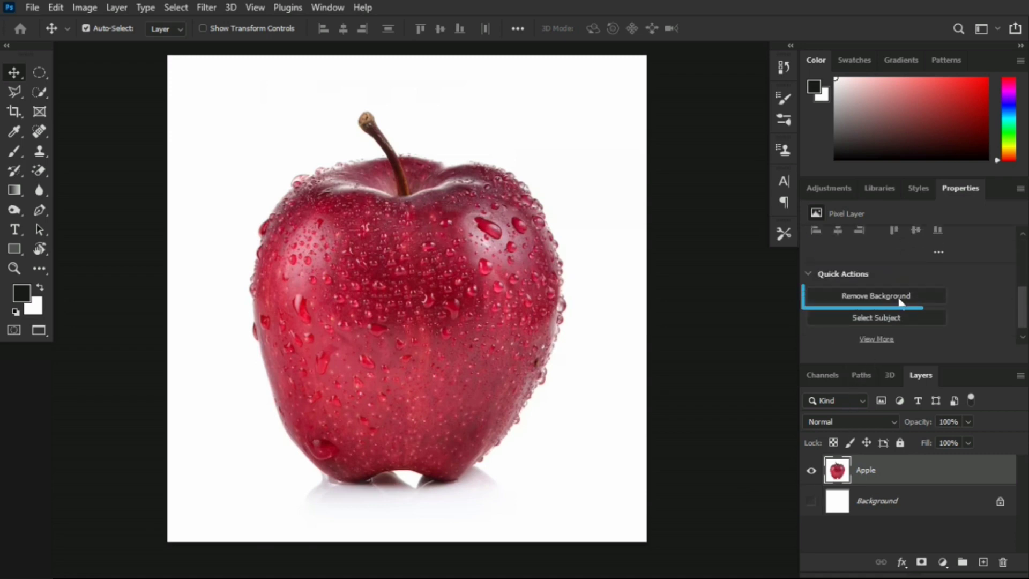
click(895, 296)
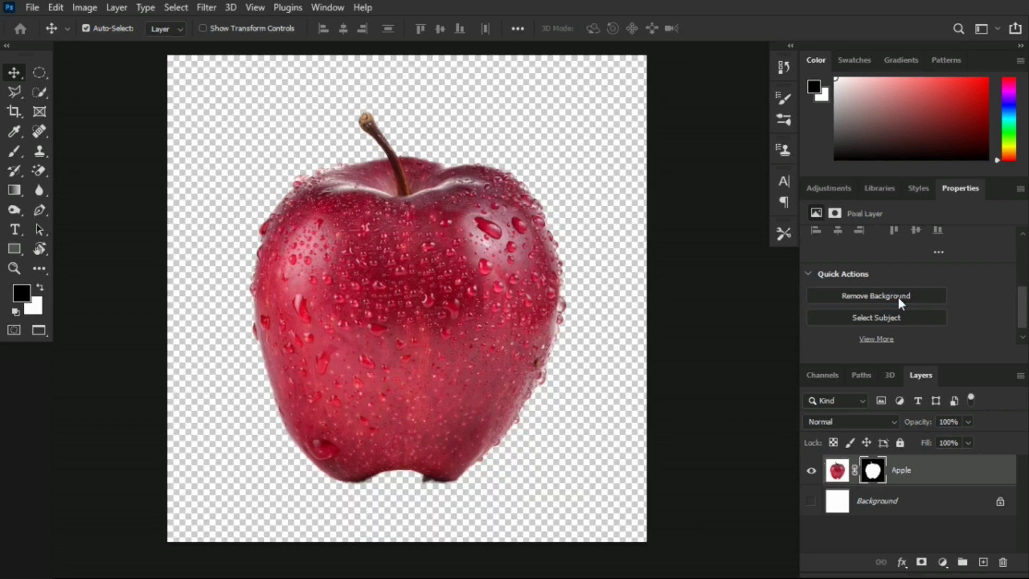
Convert the Apple layer to a Smart Object, rasterize it into pixels, and copy it.
right_click(918, 475)
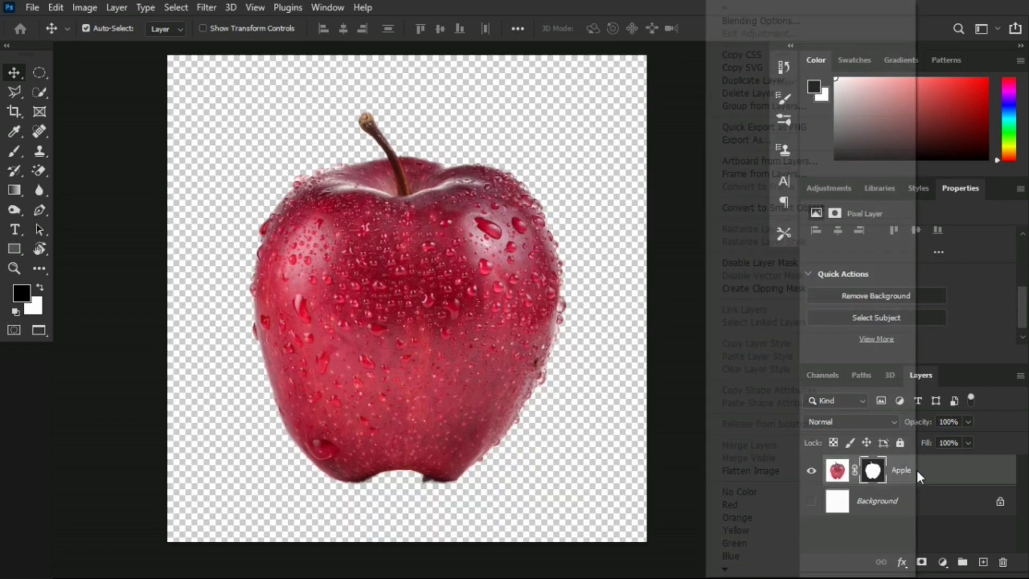
click(818, 209)
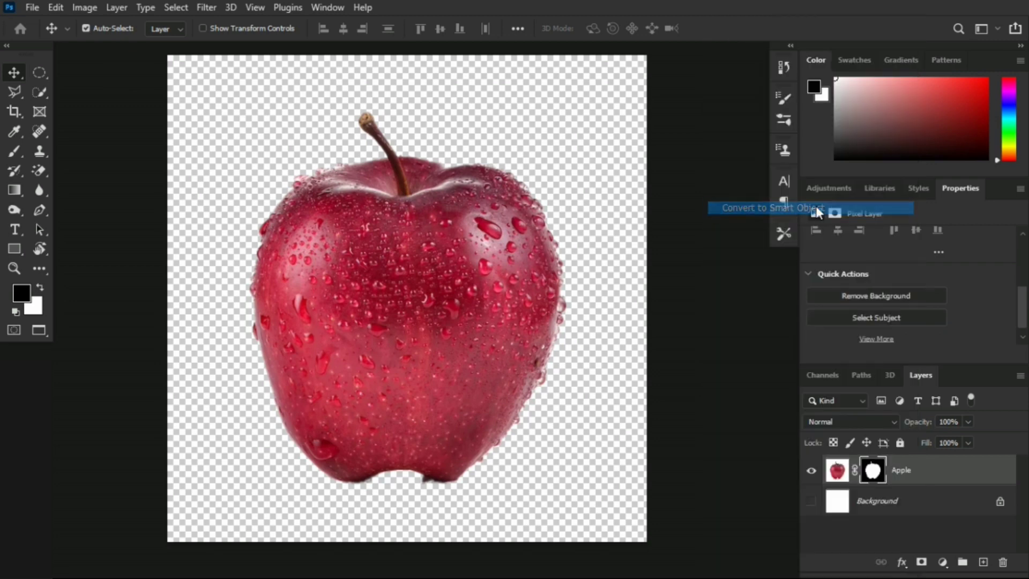
key(b)
click(454, 317)
click(482, 230)
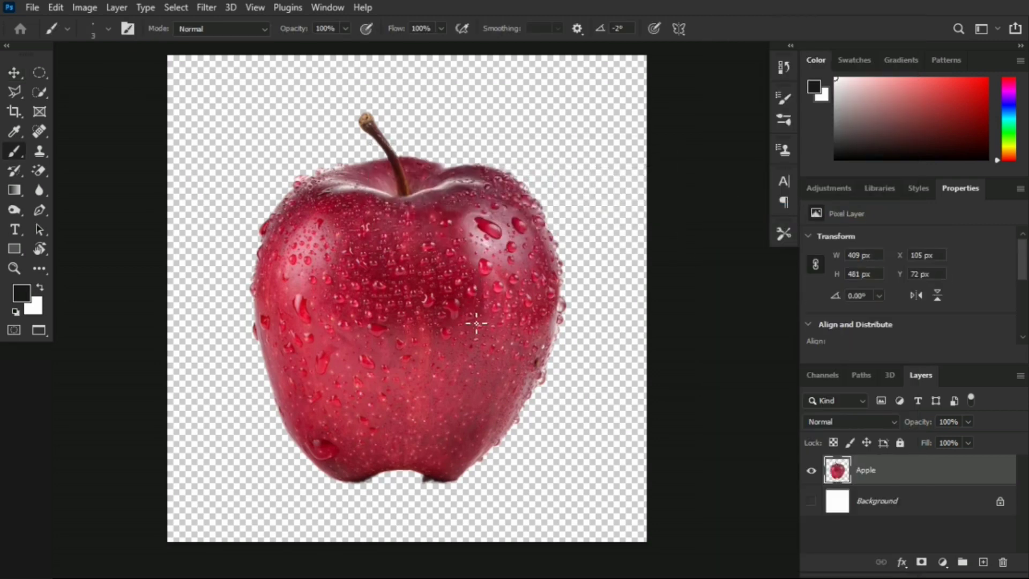
key(v)
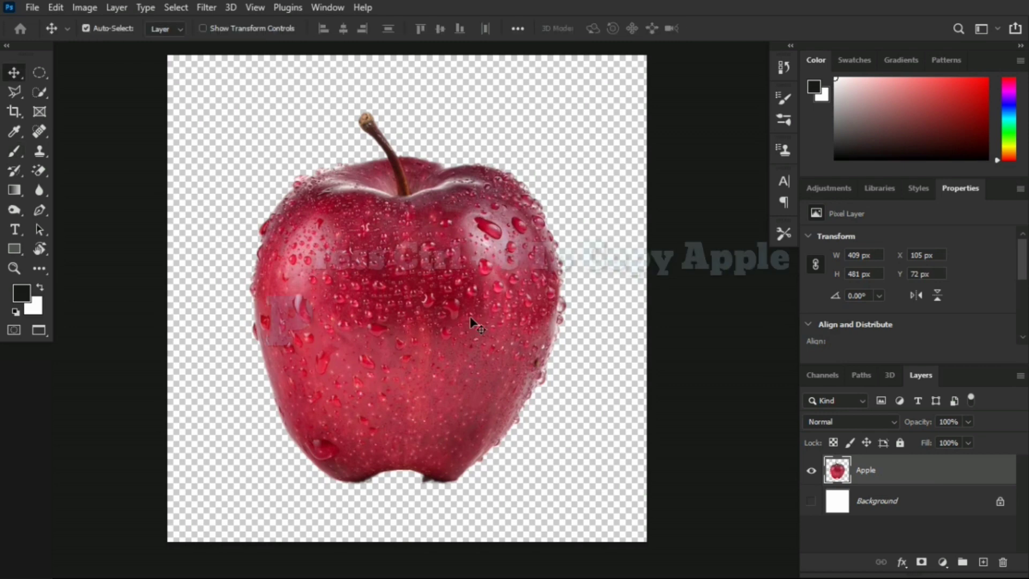
key(ctrl+c)
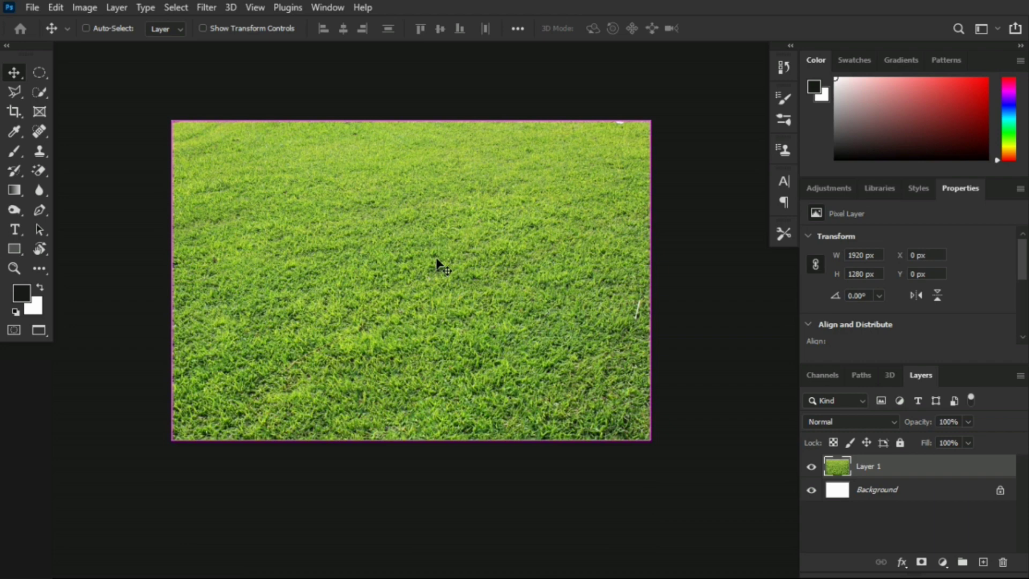
Crop the grass photo's sides to an 892 × 1280 px portrait and fit it in view.
key(c)
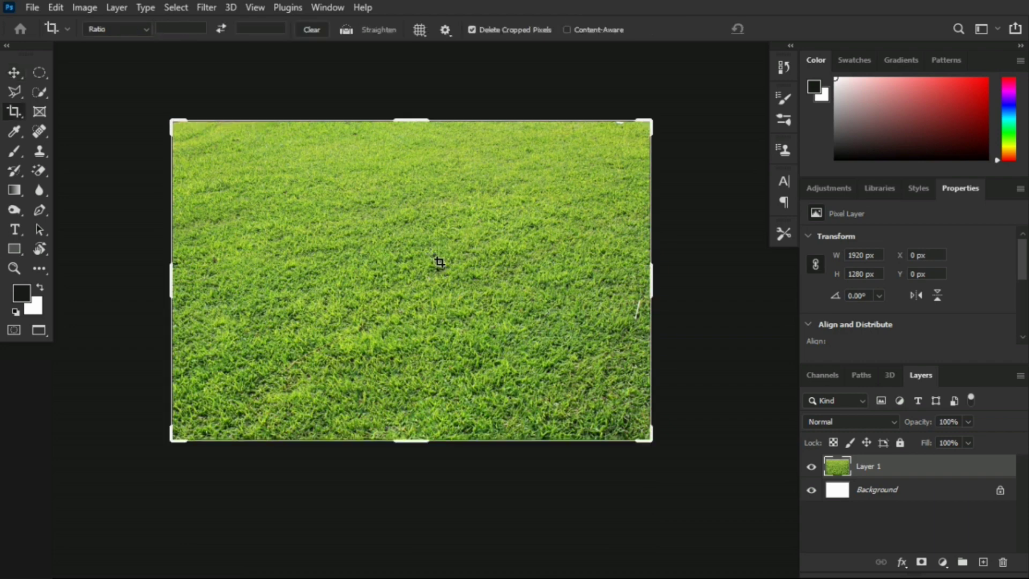
drag(163, 270, 228, 273)
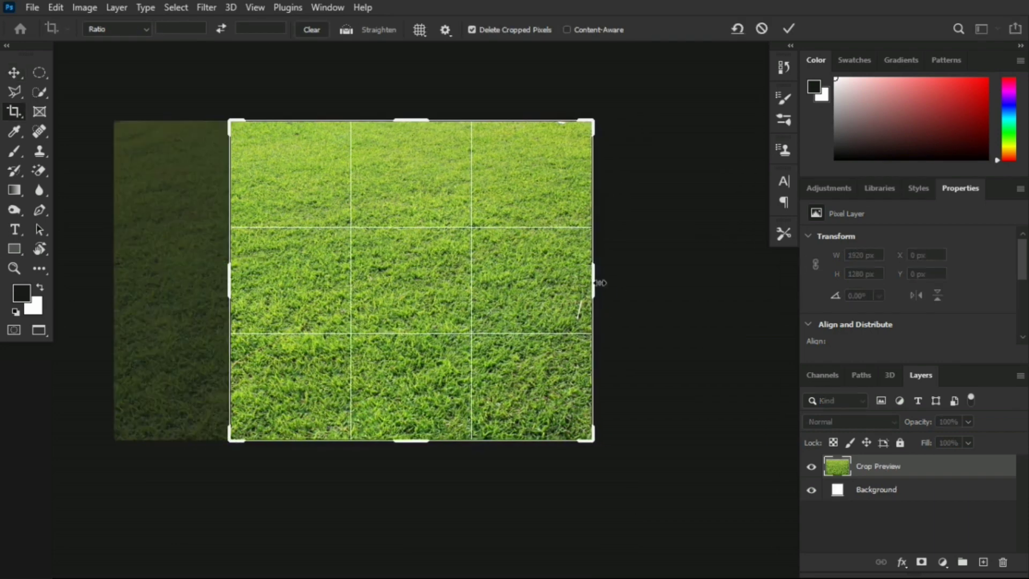
drag(592, 280, 528, 287)
key(Return)
key(v)
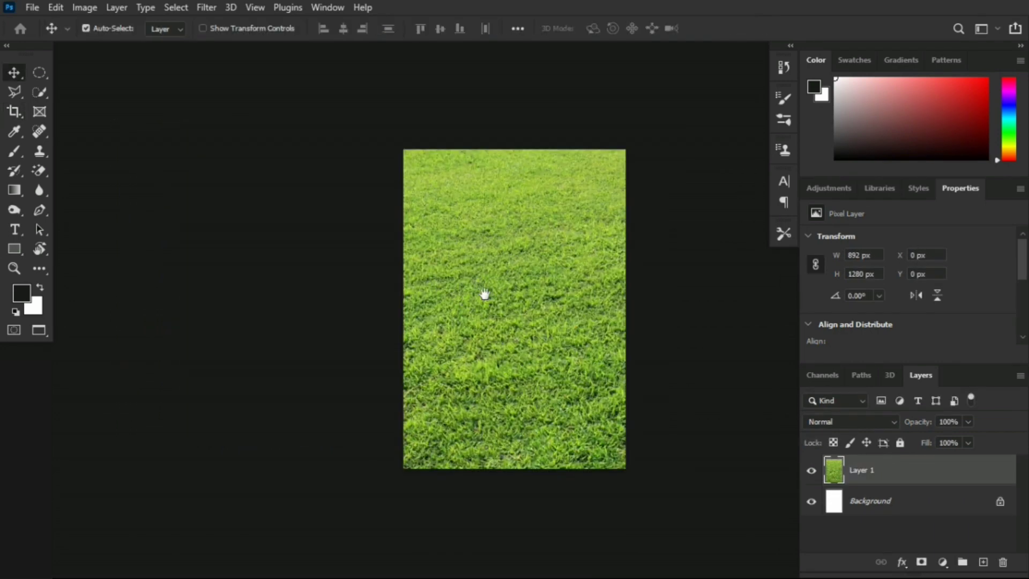
key(ctrl+0)
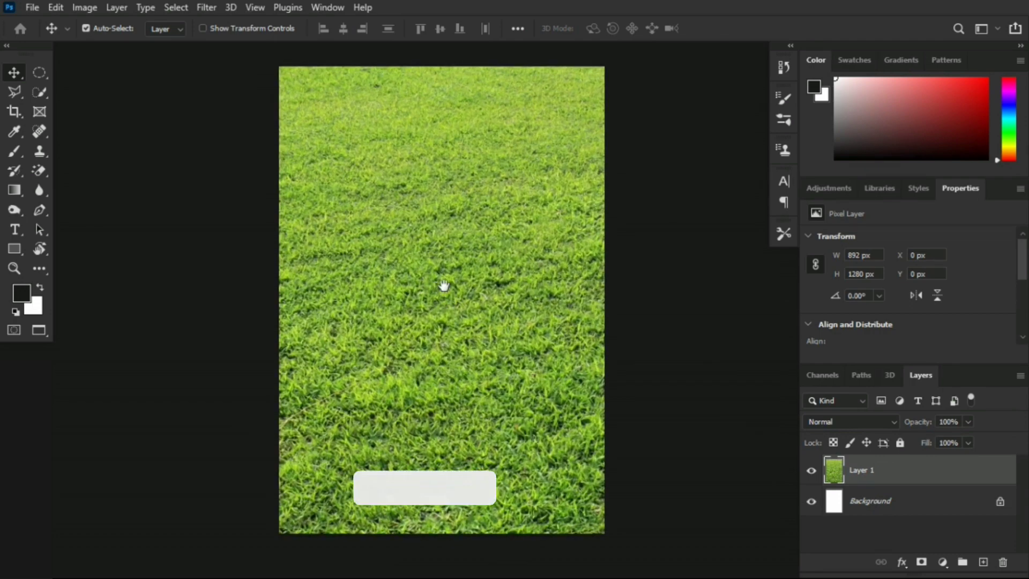
Paste the apple onto the grass and enlarge it to about 688 × 812 px.
key(ctrl+v)
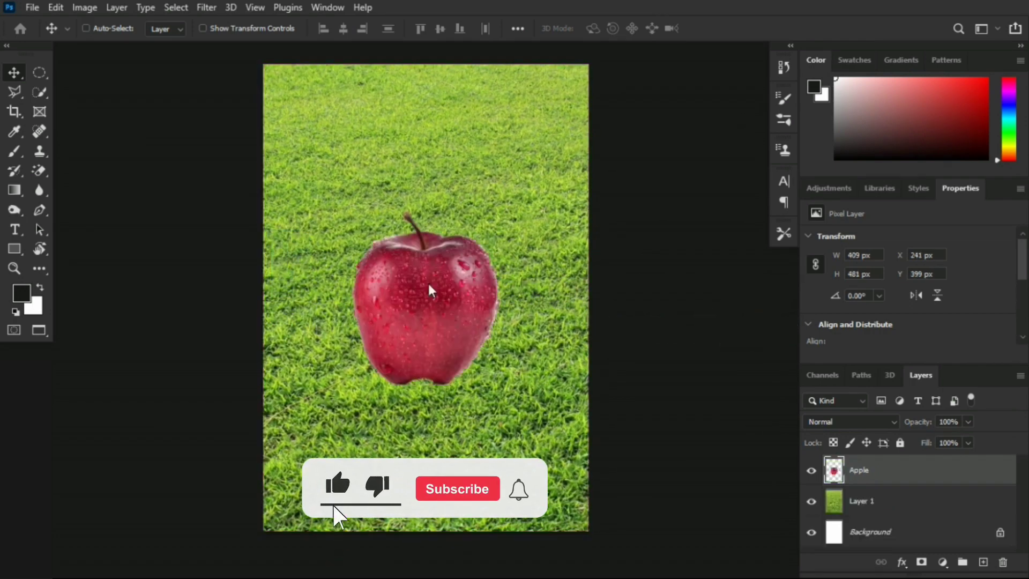
key(ctrl+t)
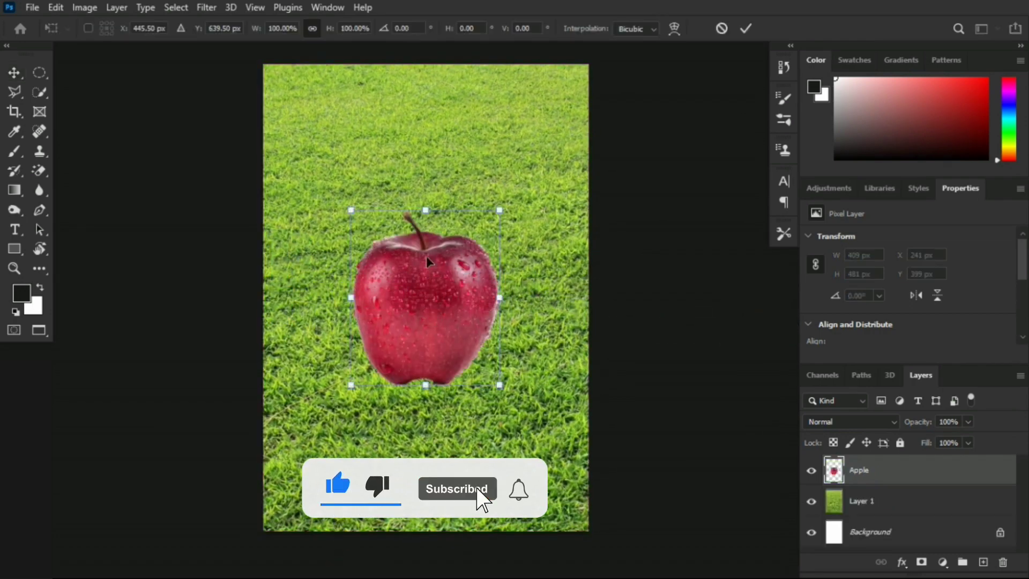
drag(425, 211, 425, 101)
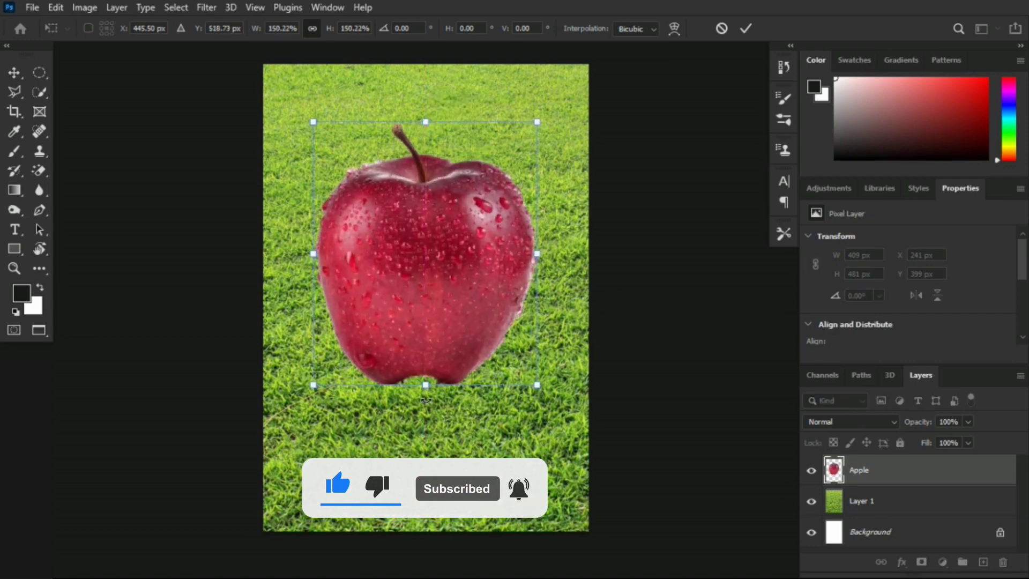
drag(426, 399, 432, 419)
key(Return)
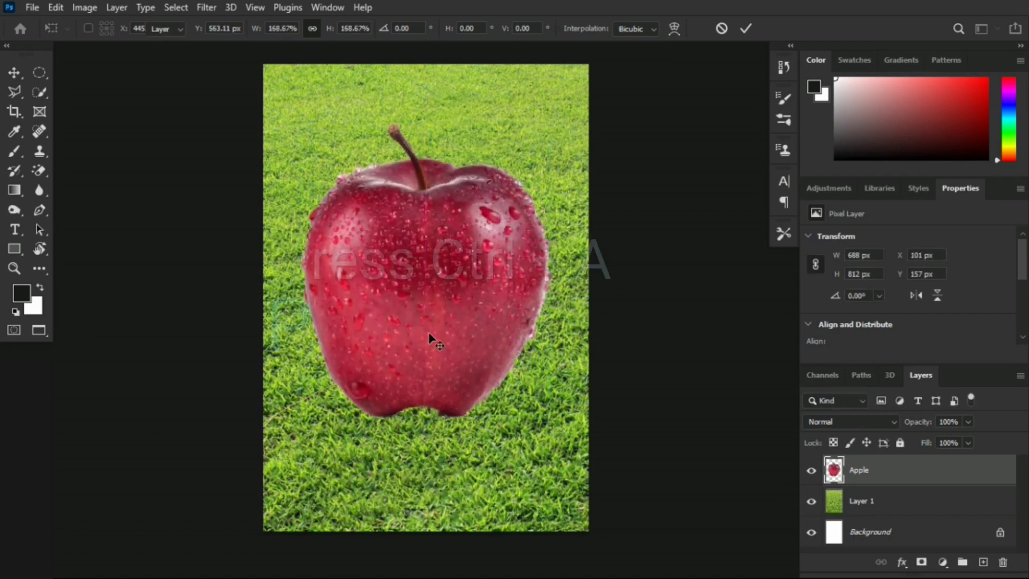
Centre the apple vertically on the canvas using a select-all alignment.
key(ctrl+a)
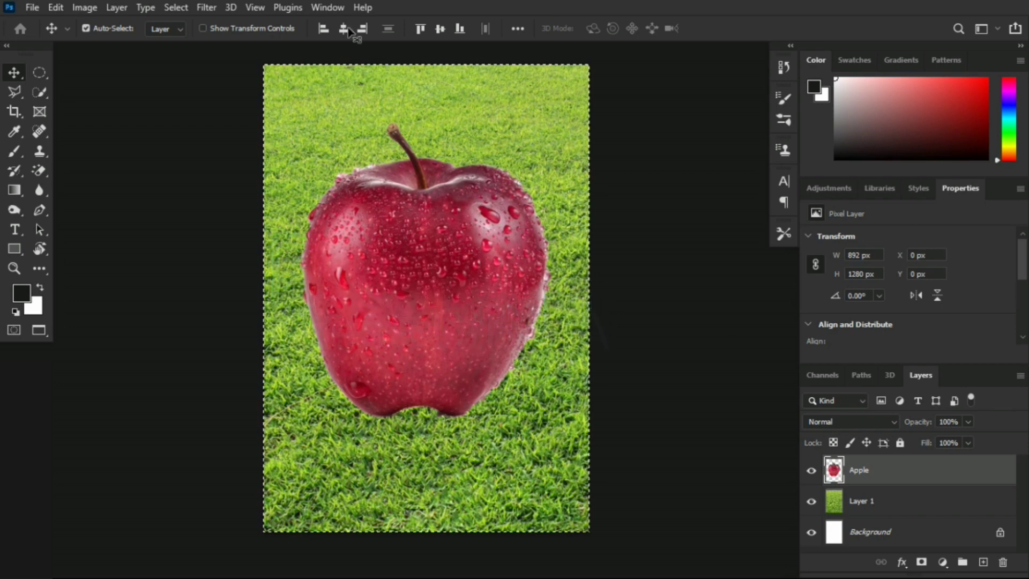
click(439, 31)
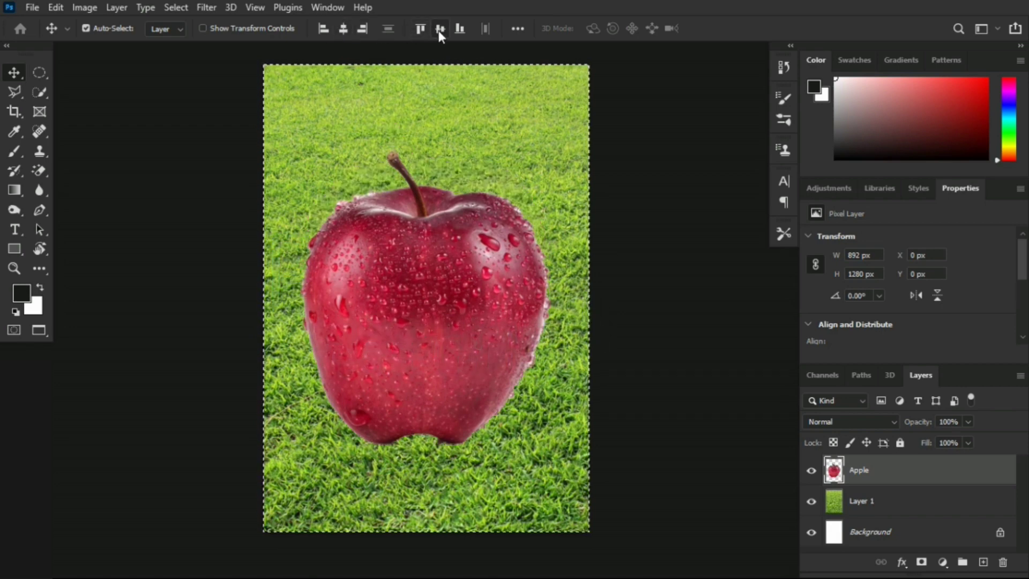
key(ctrl+d)
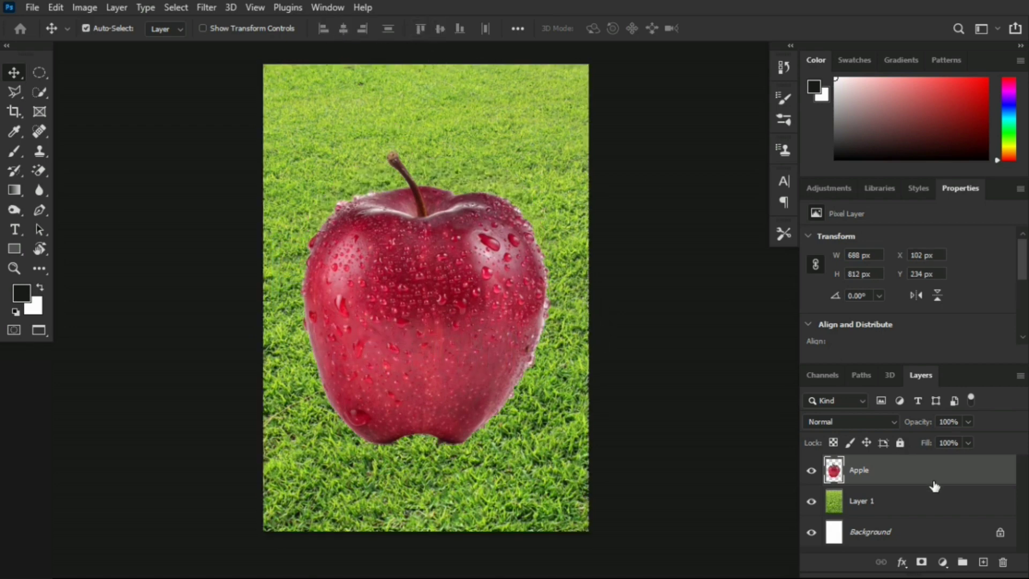
Duplicate the Apple layer twice and hide Apple copy 2.
drag(960, 476, 983, 562)
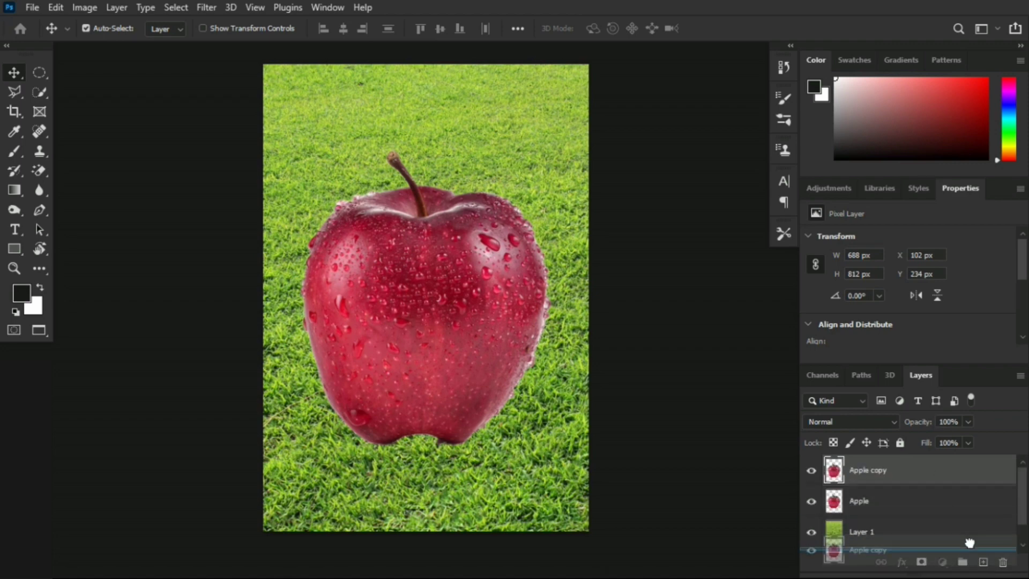
drag(943, 470, 983, 562)
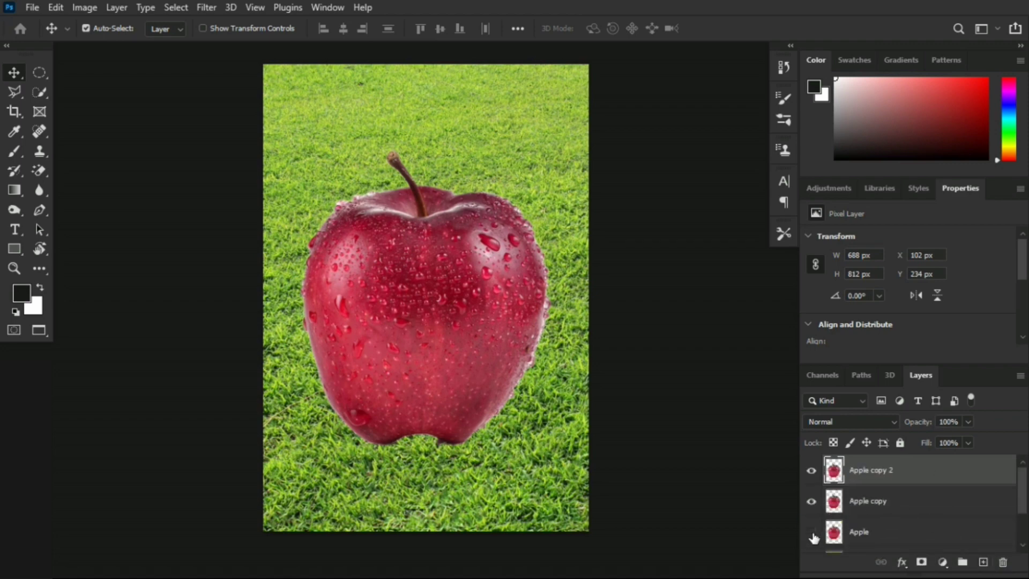
click(811, 470)
Desaturate Apple copy and set its blend mode to Screen.
click(889, 507)
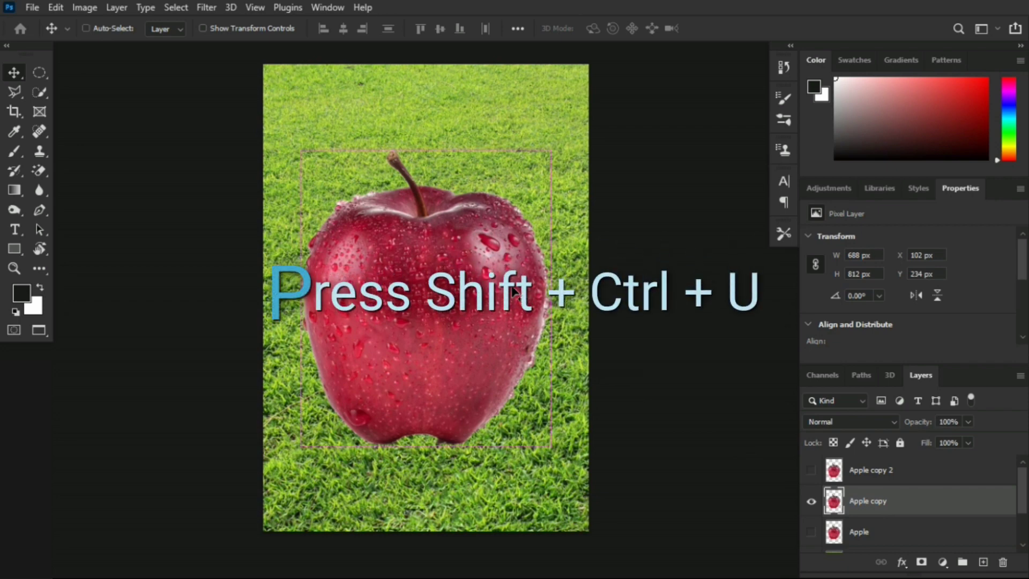
key(ctrl+shift+u)
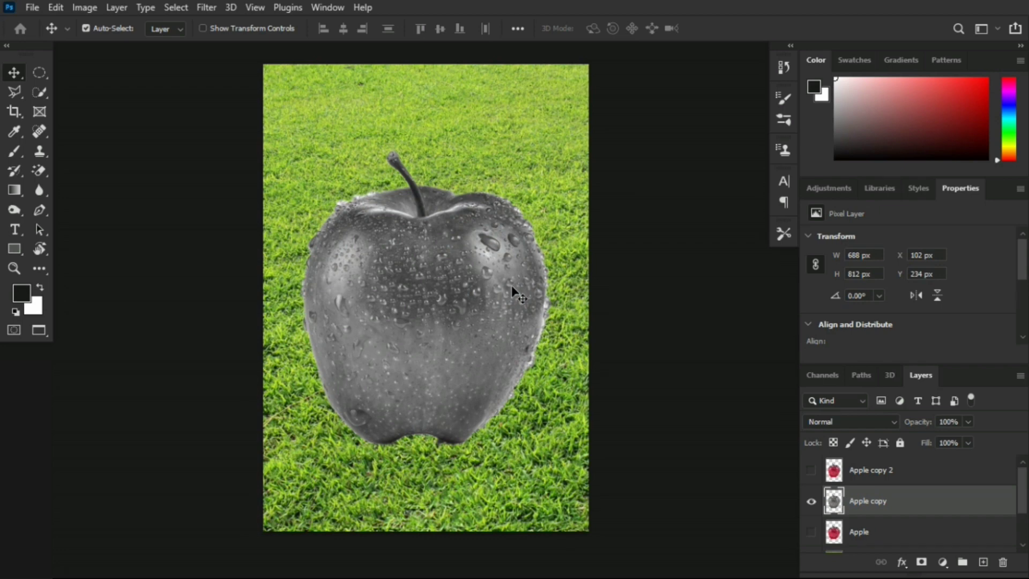
click(846, 418)
click(828, 298)
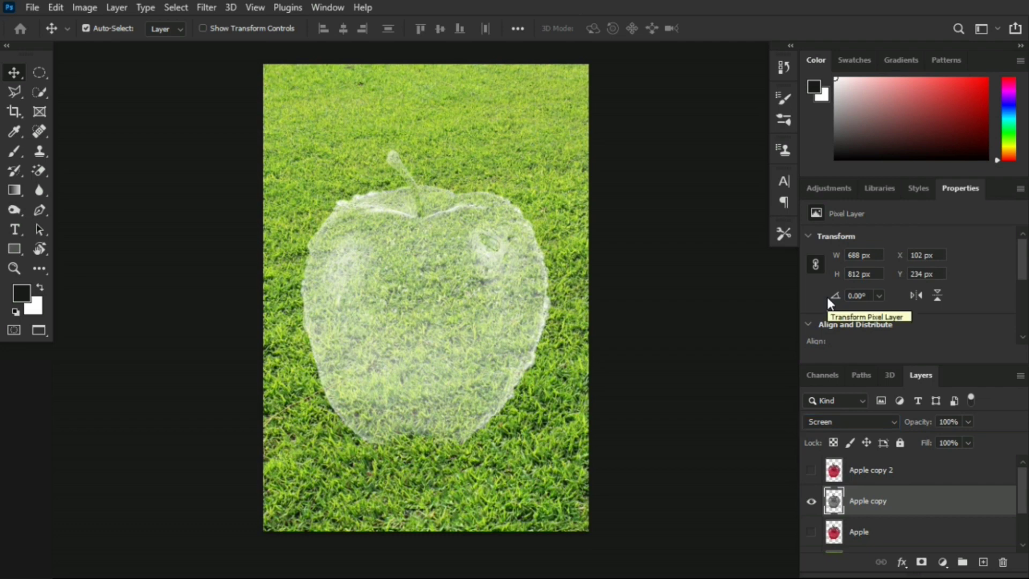
Show Apple copy 2 and hide its top with an inverted elliptical layer mask.
click(811, 469)
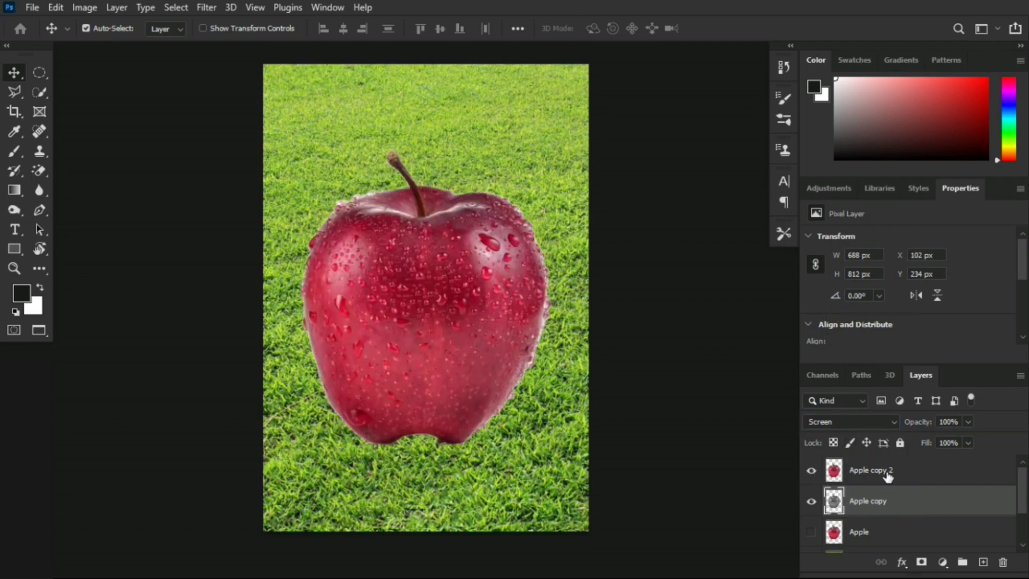
click(891, 472)
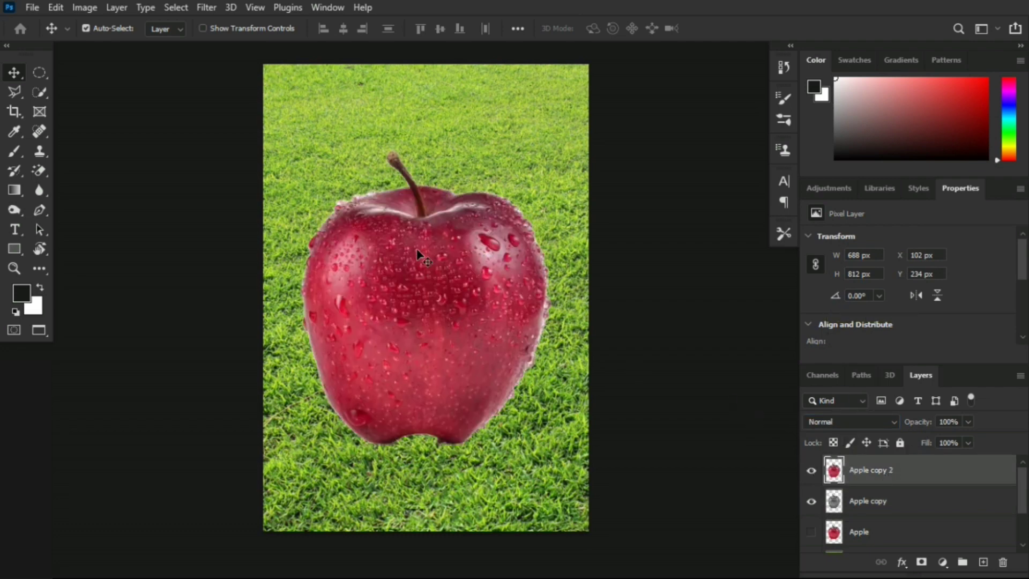
click(45, 78)
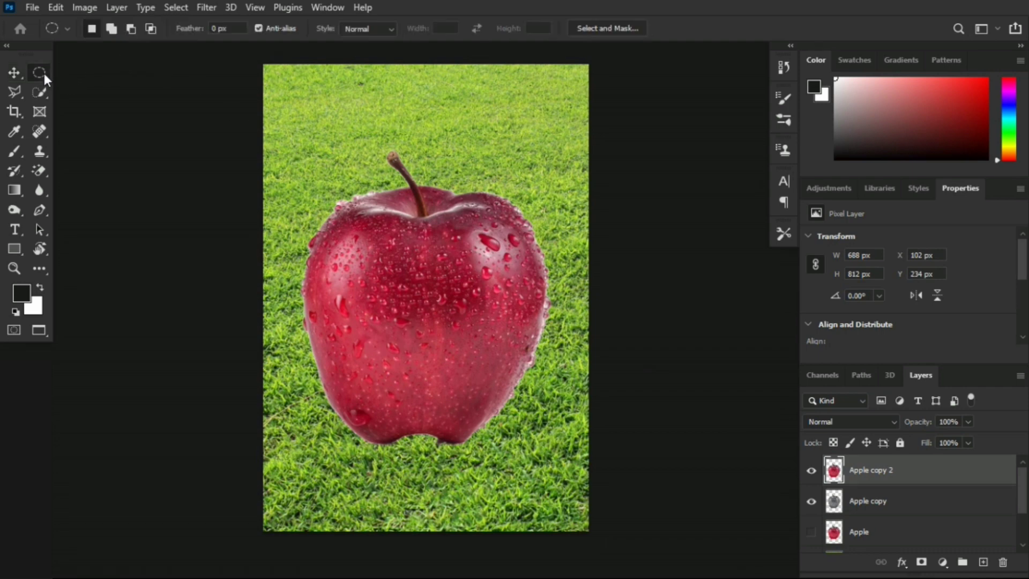
drag(259, 102, 580, 365)
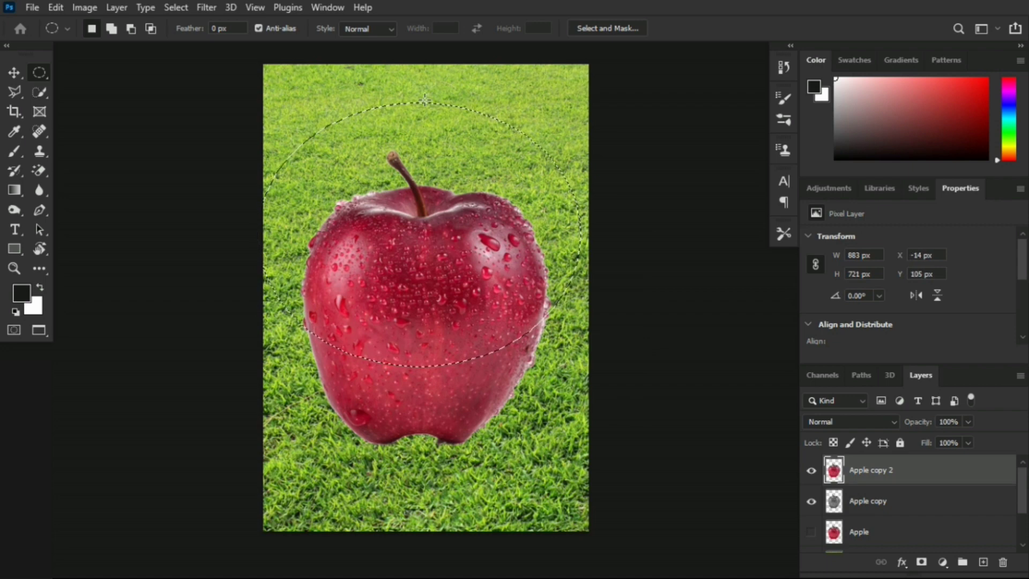
drag(426, 104, 435, 117)
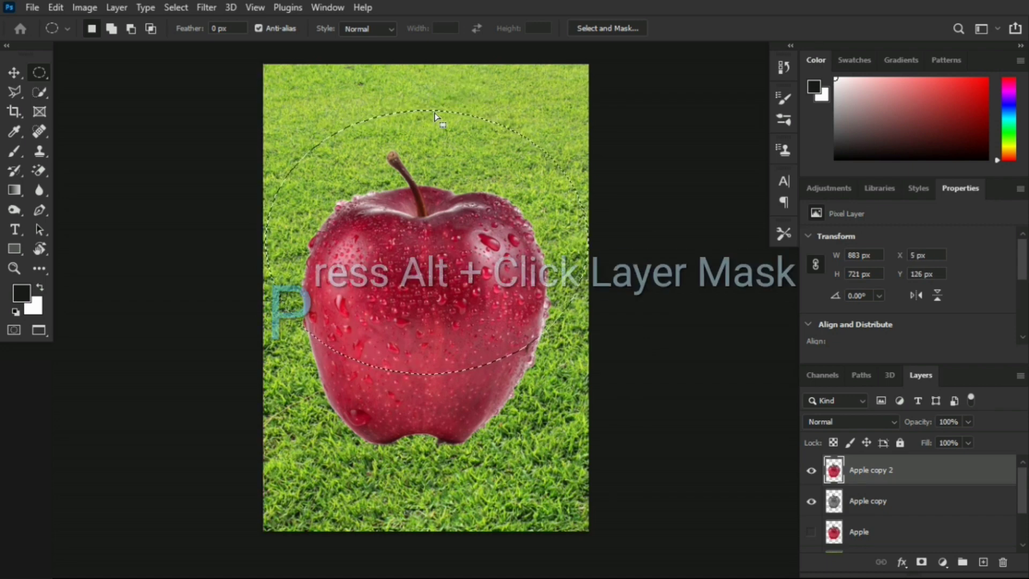
alt+click(921, 562)
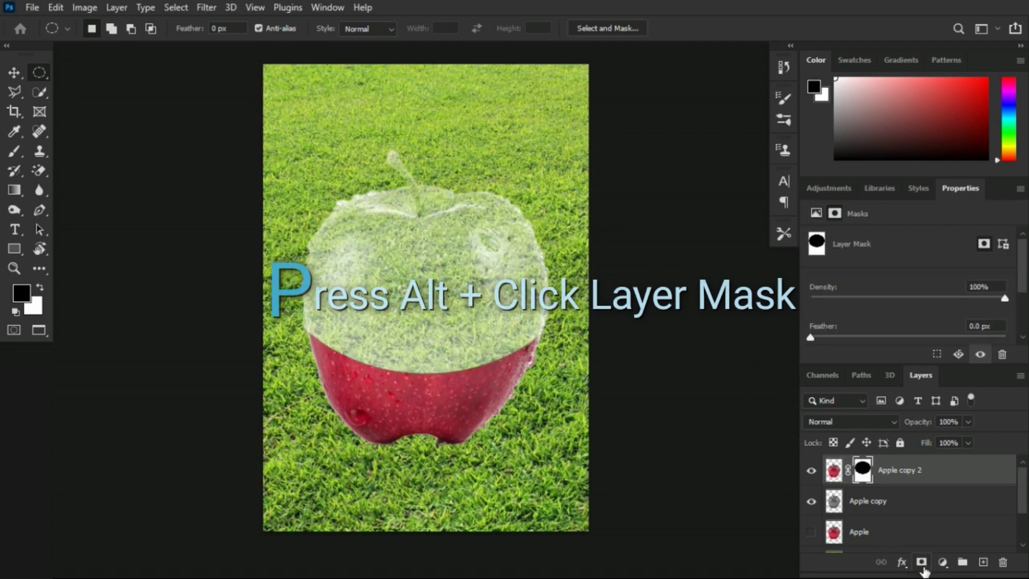
Convert Apple copy 2 to a Smart Object, leaving it unrasterized.
right_click(941, 474)
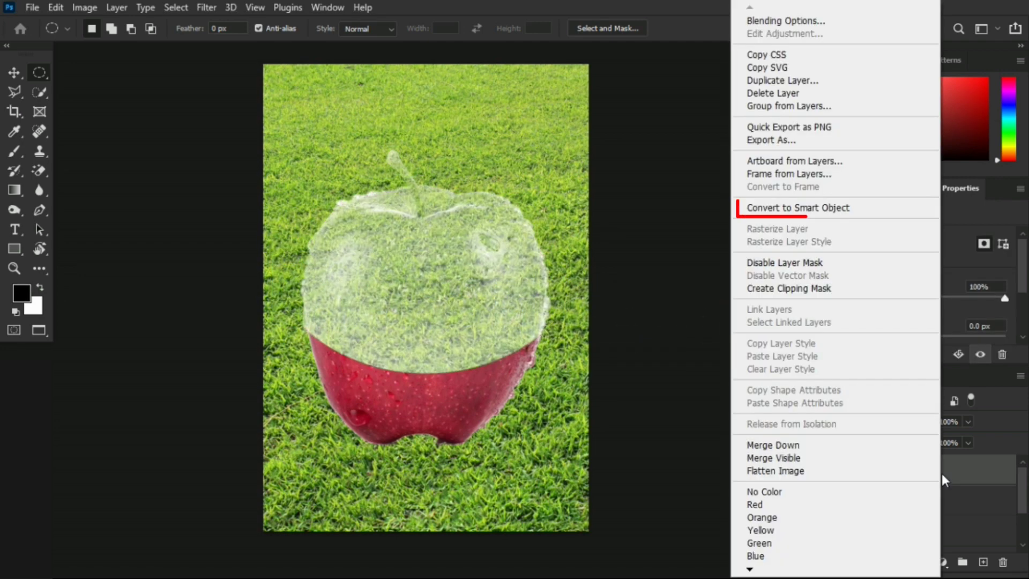
click(826, 213)
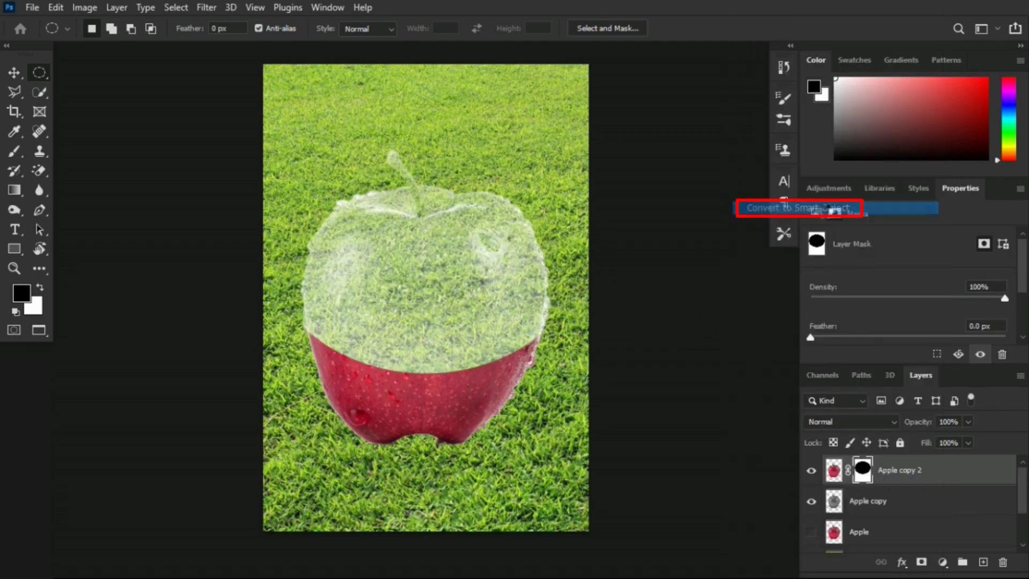
key(b)
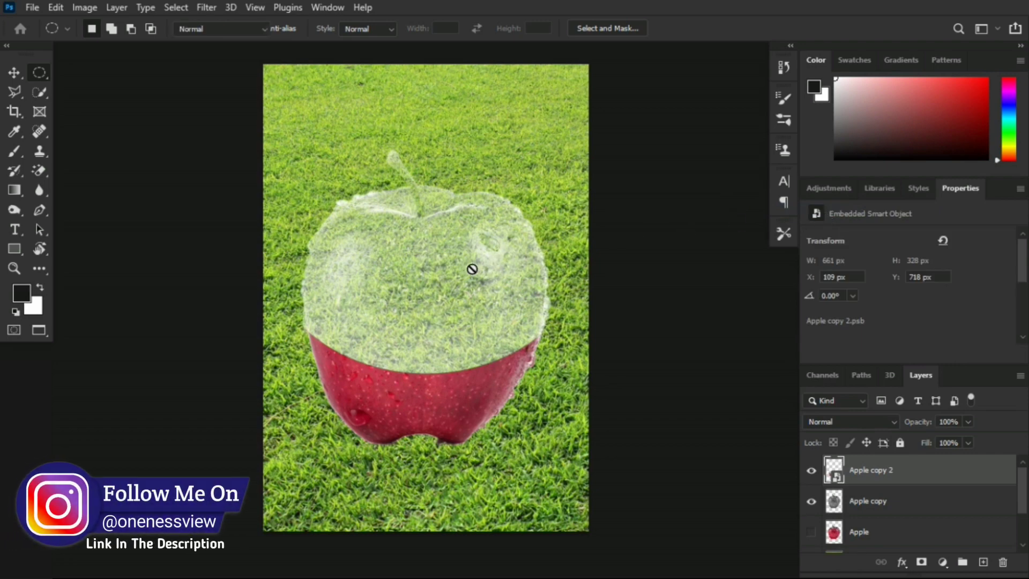
click(474, 274)
key(Escape)
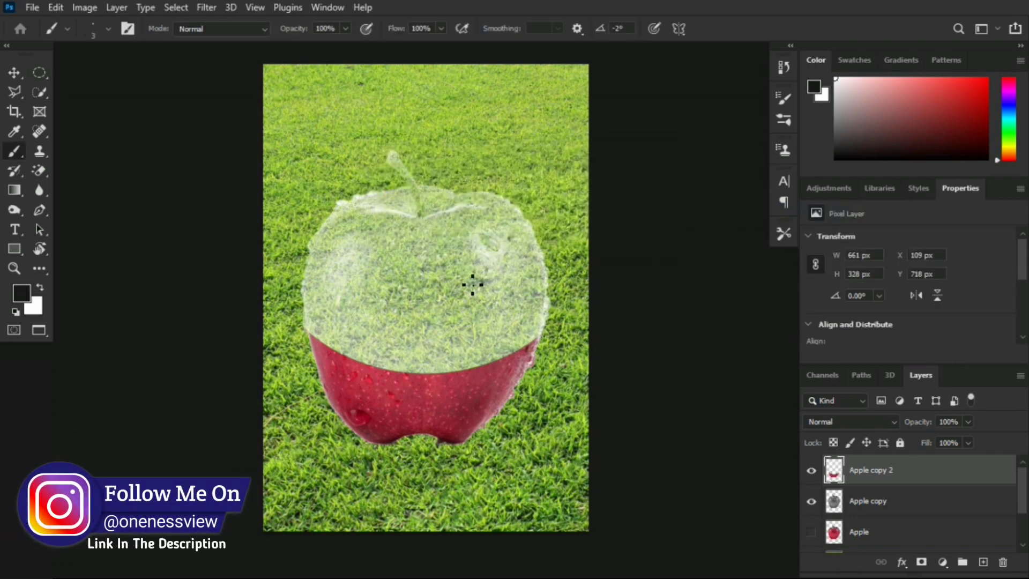
key(v)
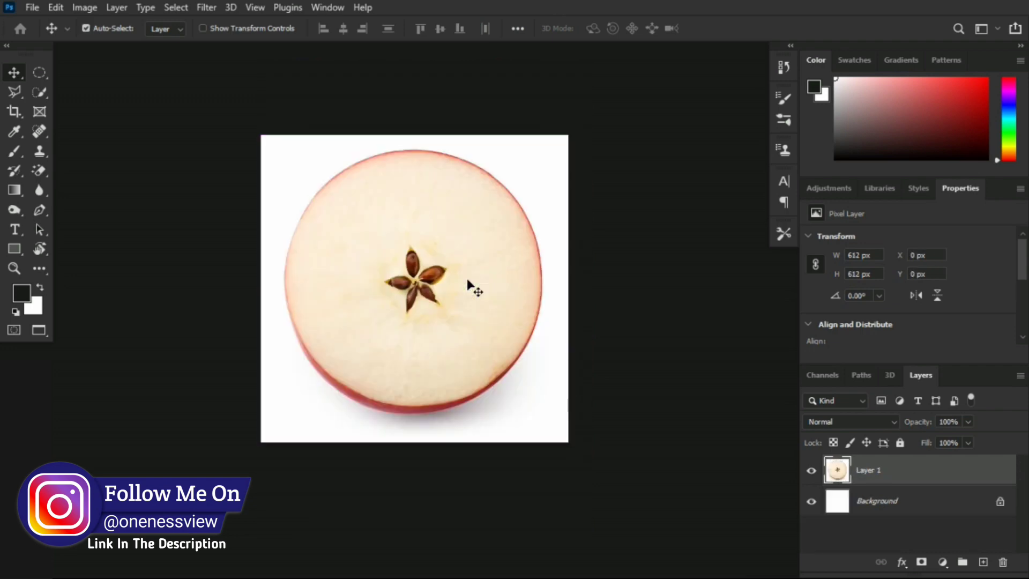
Select the round apple slice with an elliptical marquee and copy it to Layer 2.
key(m)
drag(286, 143, 540, 406)
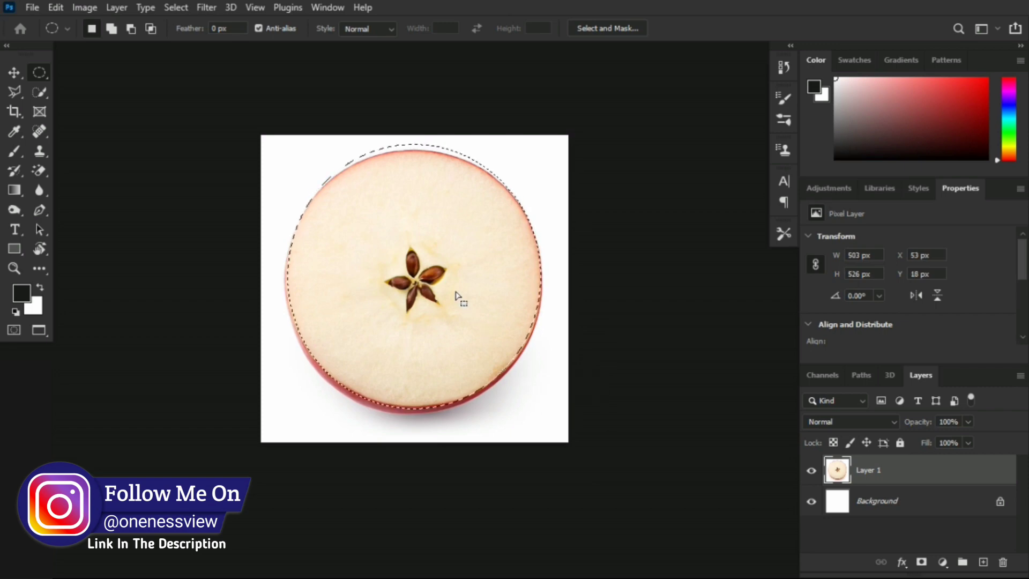
drag(419, 149, 420, 154)
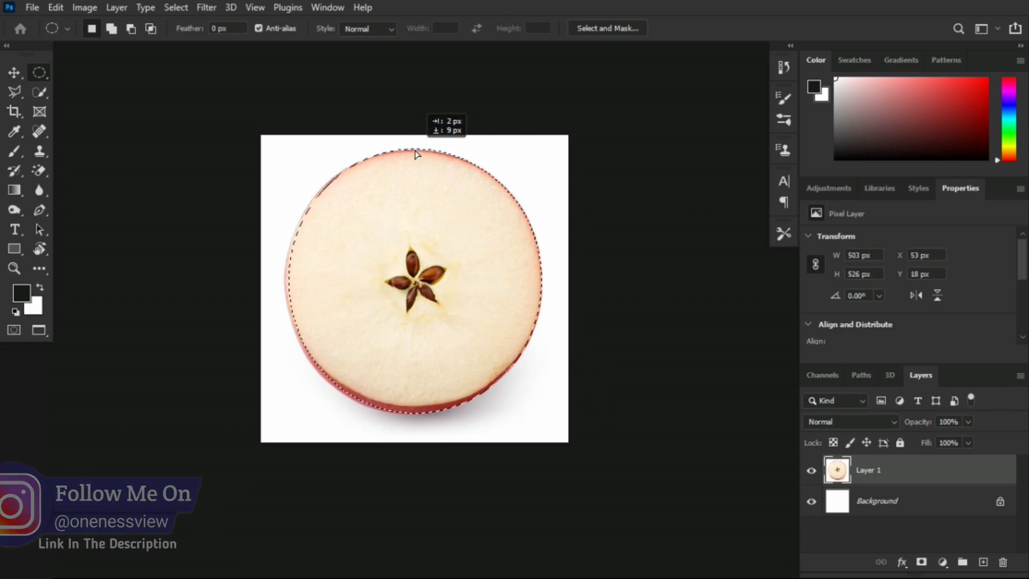
drag(419, 155, 420, 156)
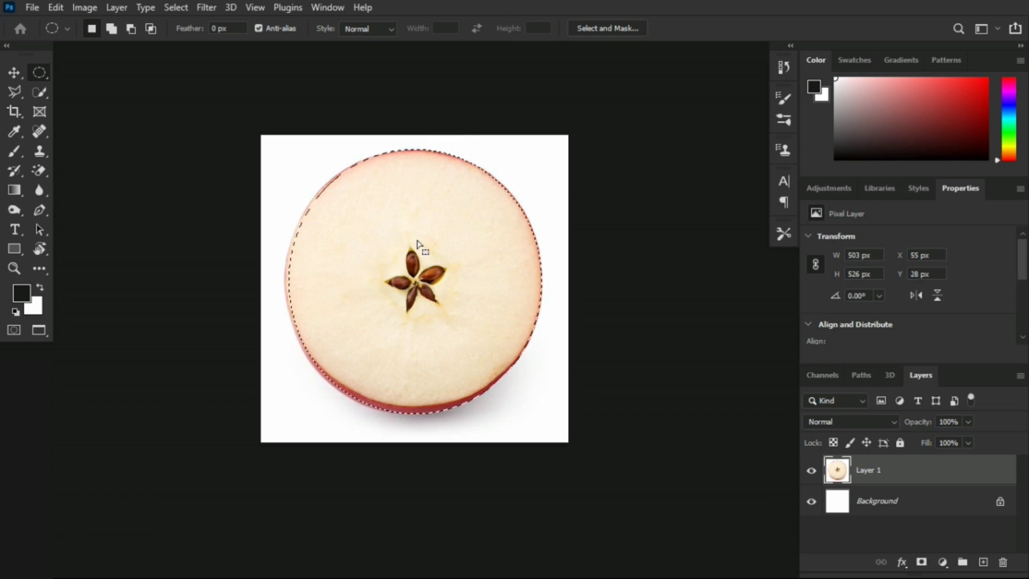
key(ctrl+j)
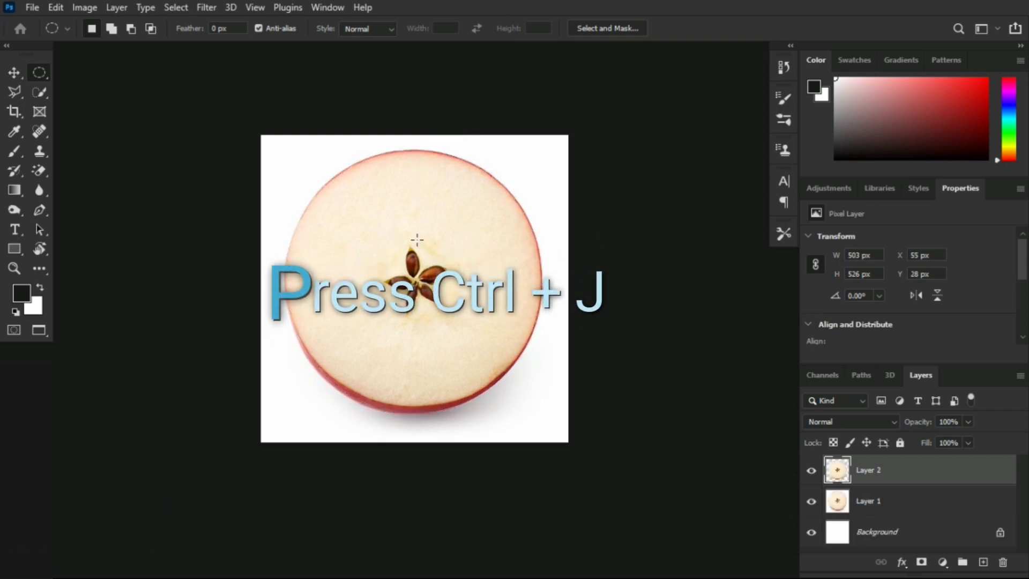
Paste the apple slice into the apple-on-grass composite.
key(v)
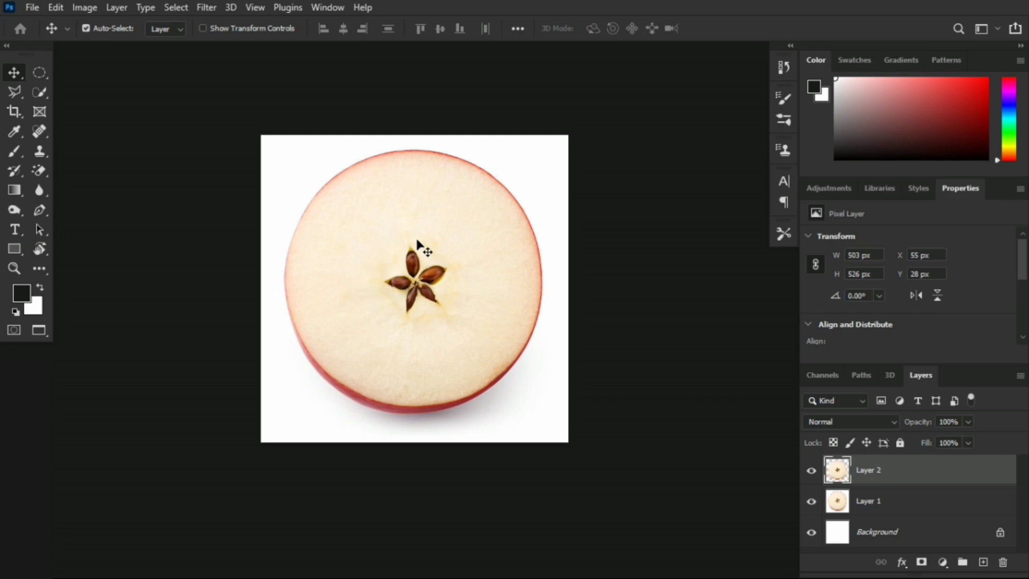
key(ctrl)
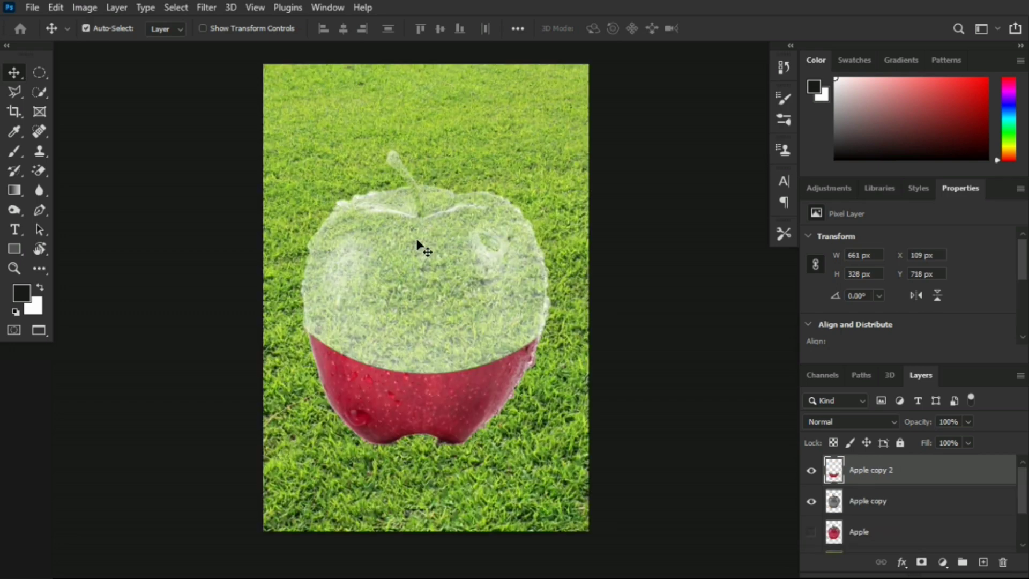
key(ctrl+v)
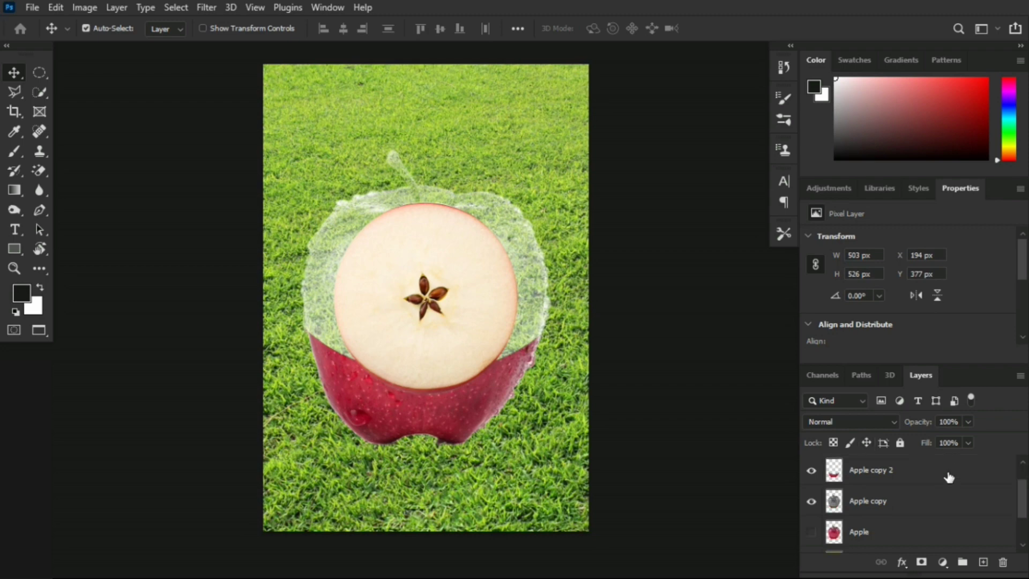
Move Layer 2 below Apple copy and stretch the slice to about 130% width, 70% height.
drag(949, 484, 953, 542)
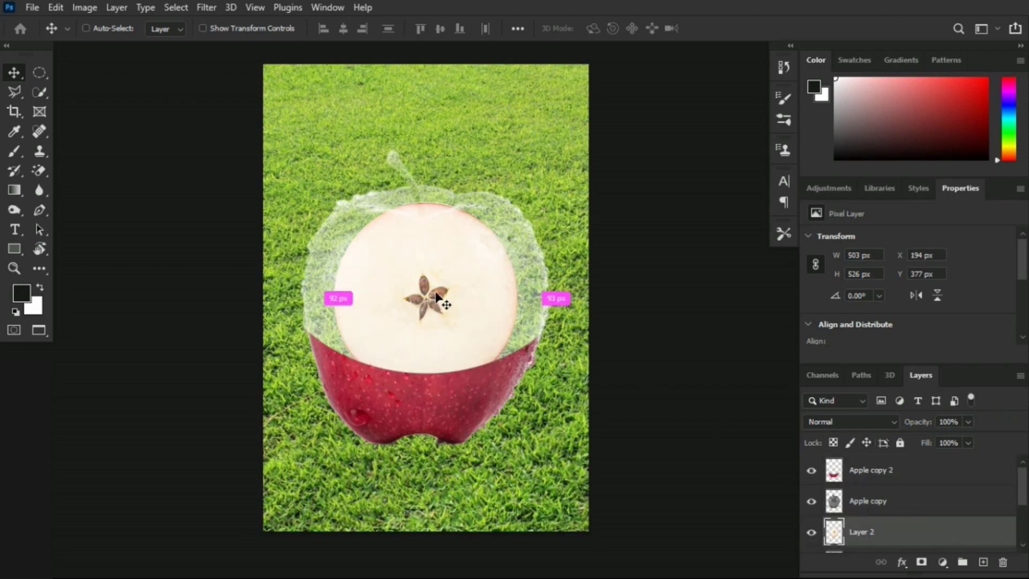
key(ctrl+t)
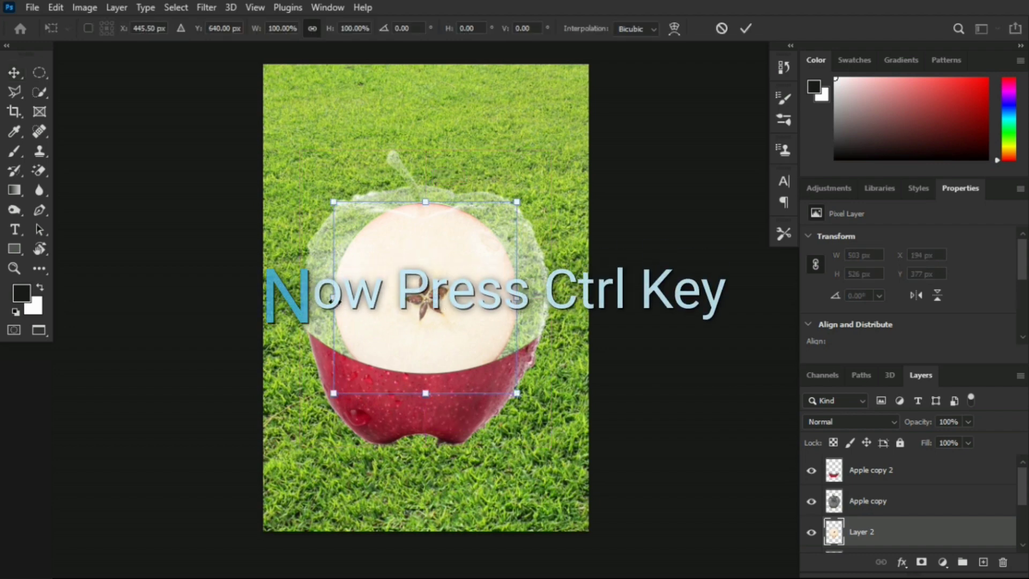
mouse_move(334, 296)
mouse_down()
mouse_move(294, 304)
mouse_move(305, 310)
mouse_up()
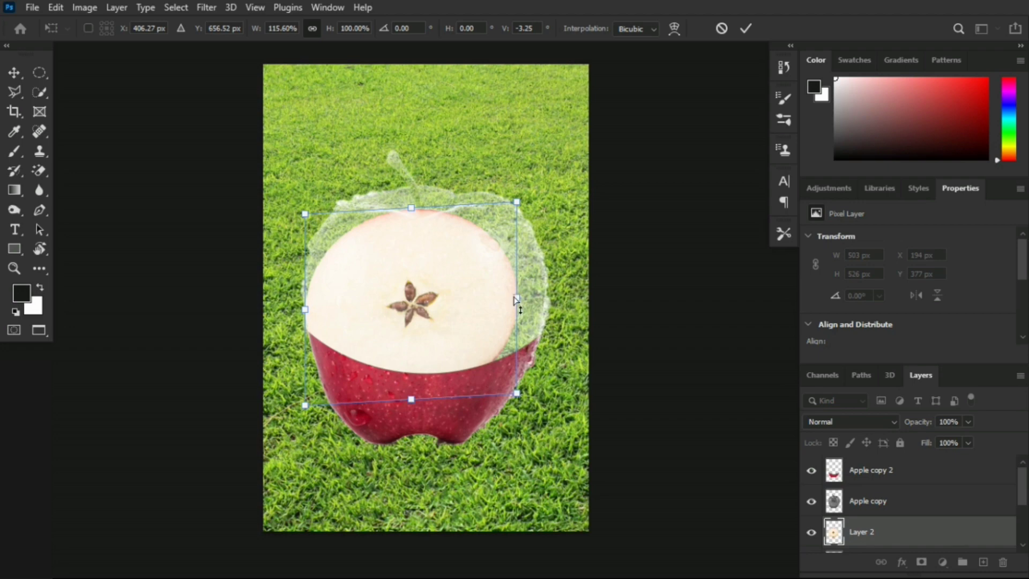
drag(514, 299, 543, 308)
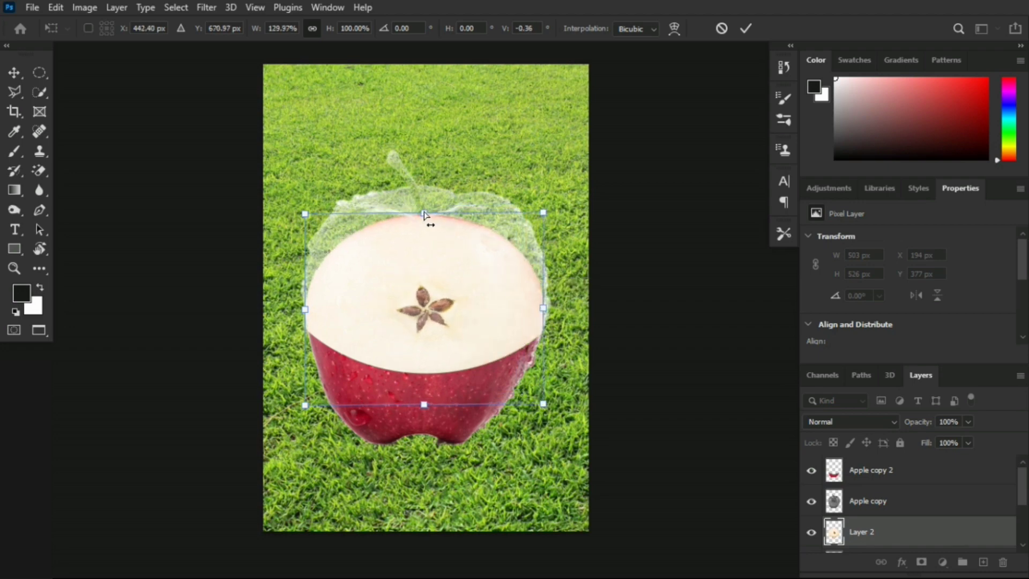
drag(424, 214, 423, 275)
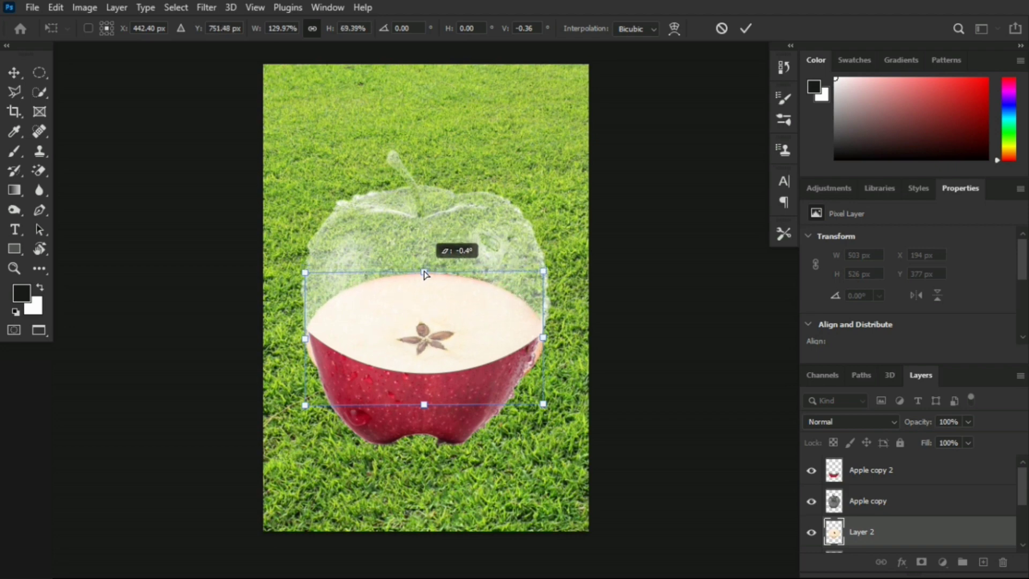
drag(423, 274, 423, 271)
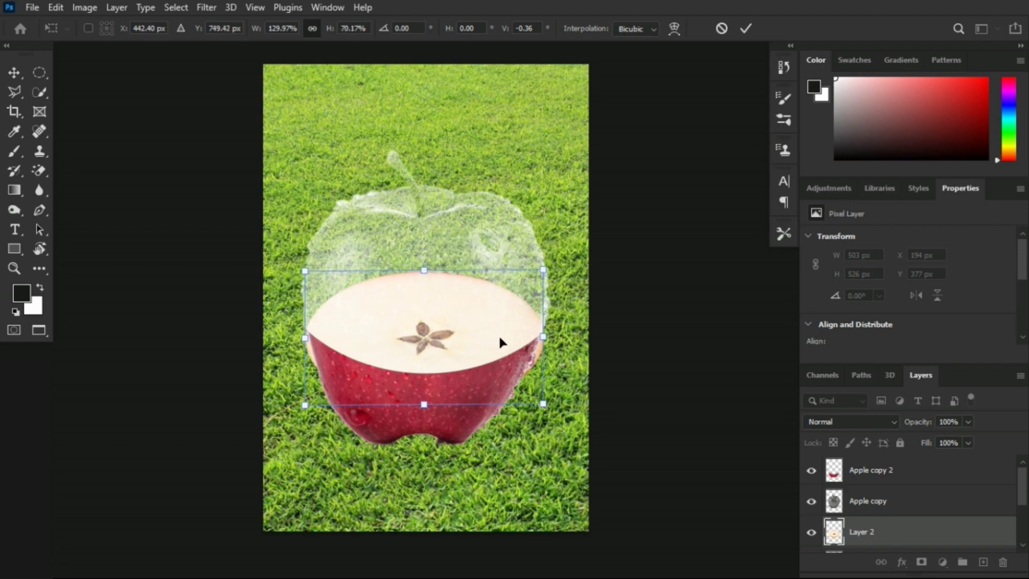
scroll(340, 354, up, 2)
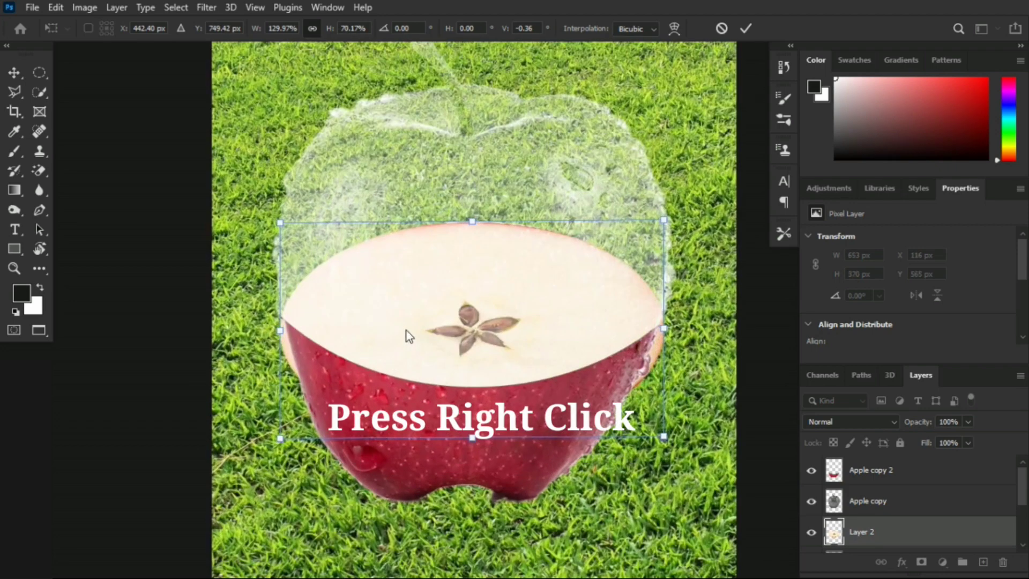
Warp the slice's left edge out to the apple's rim, adding a horizontal grid split.
right_click(366, 323)
click(396, 101)
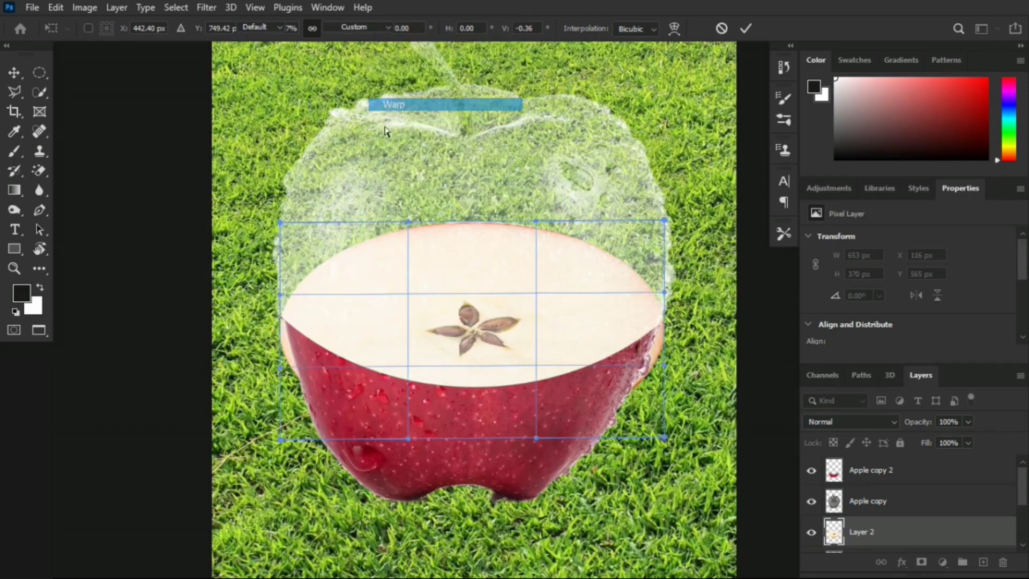
scroll(307, 338, up, 1)
scroll(304, 339, up, 2)
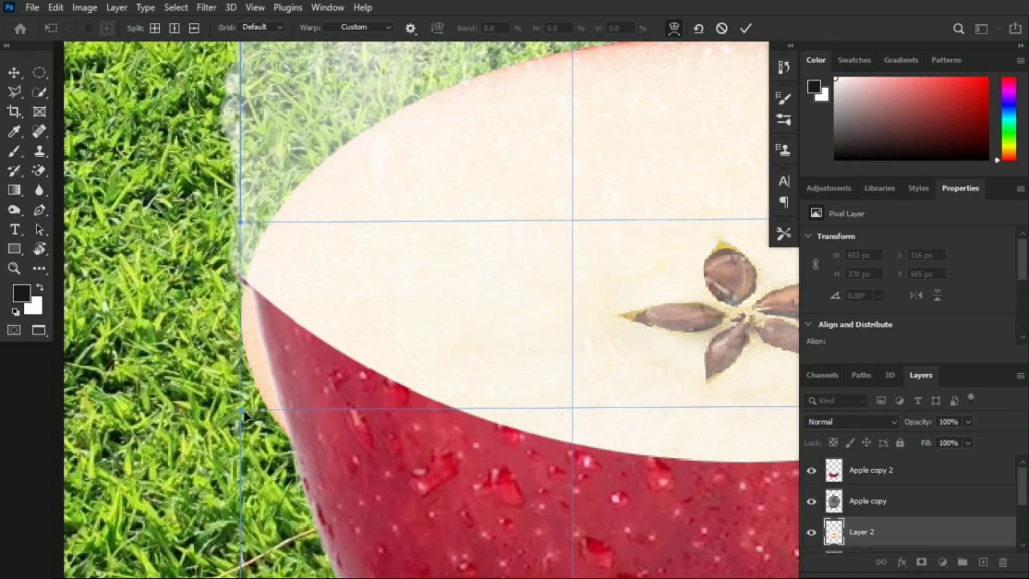
drag(243, 412, 282, 406)
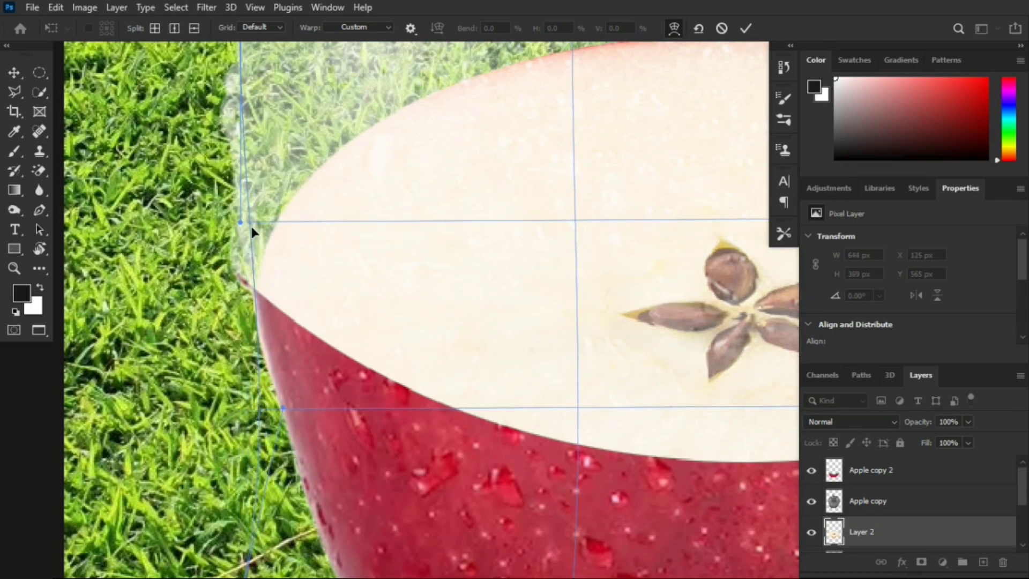
drag(245, 222, 222, 221)
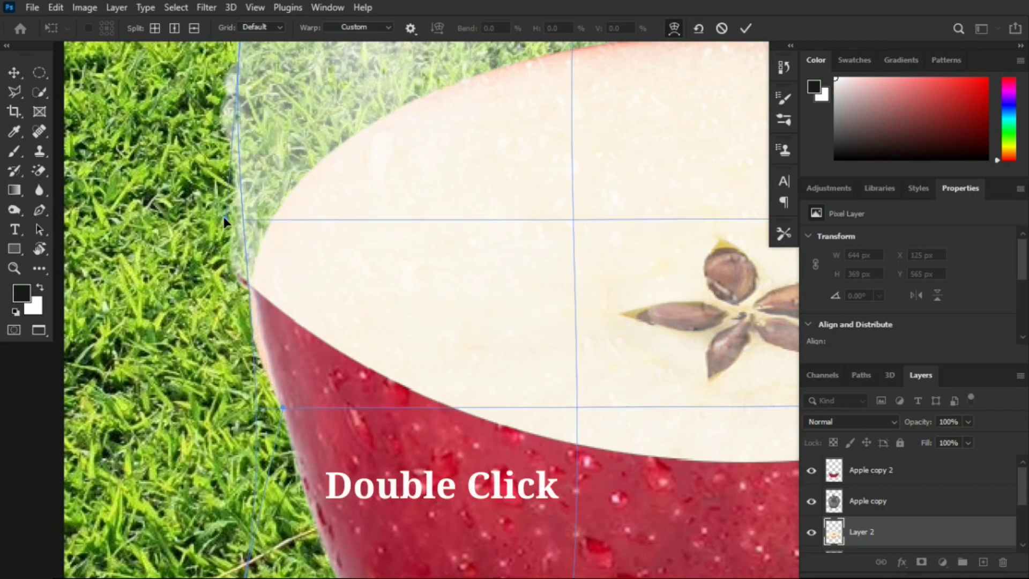
double_click(254, 344)
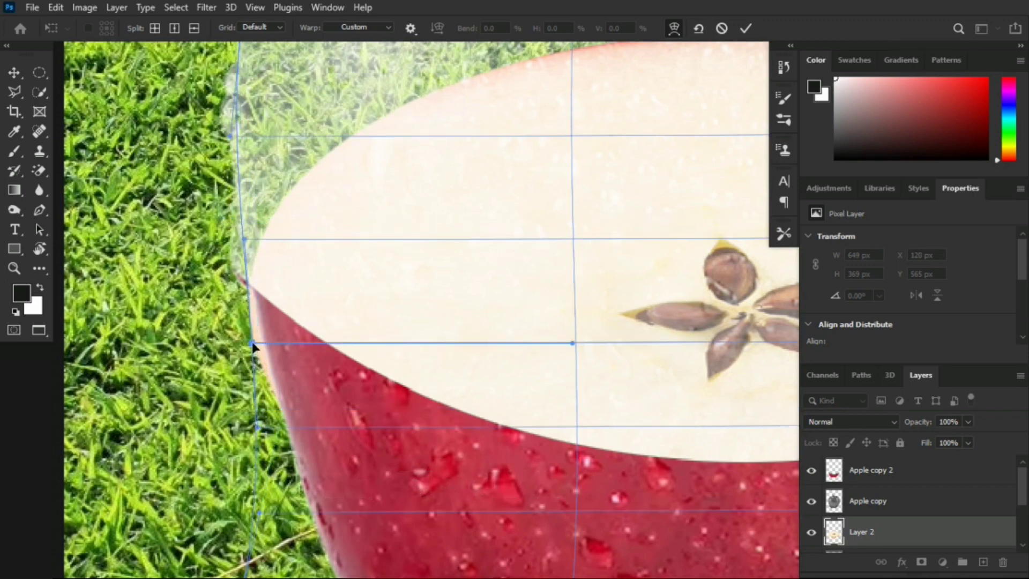
drag(261, 345, 259, 345)
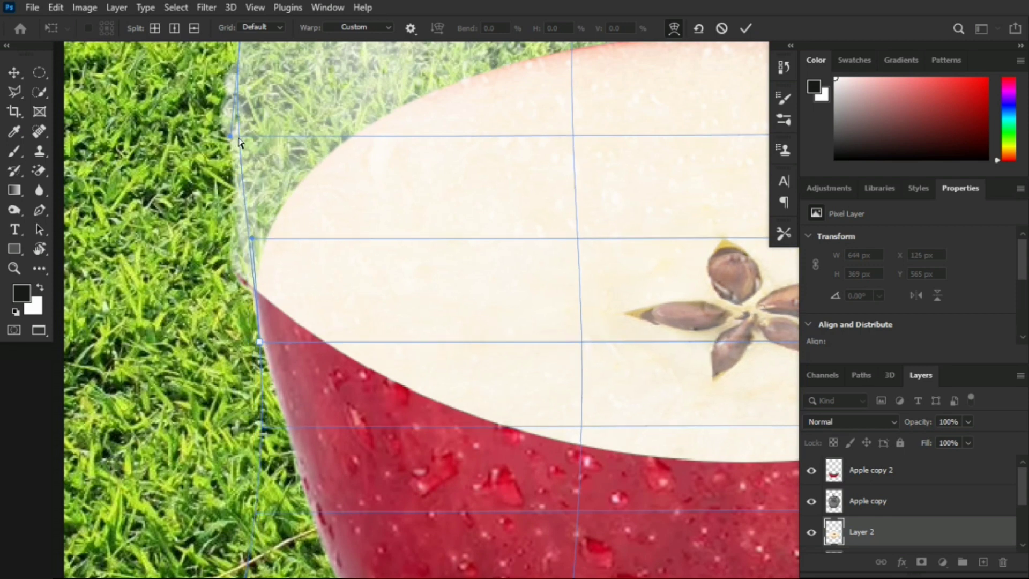
drag(239, 139, 218, 134)
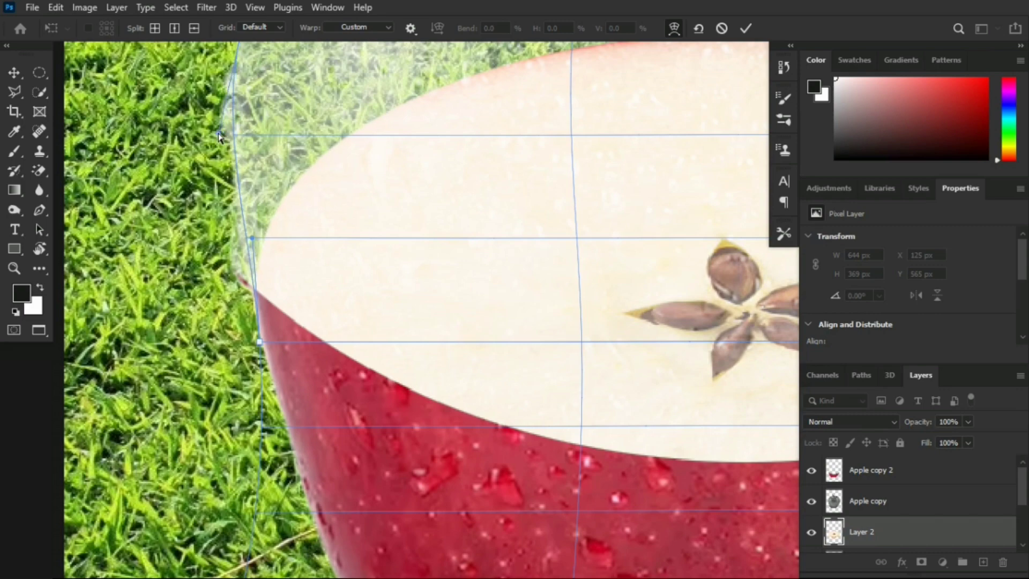
Warp the slice's right edge to follow the apple's right rim.
key(ctrl+0)
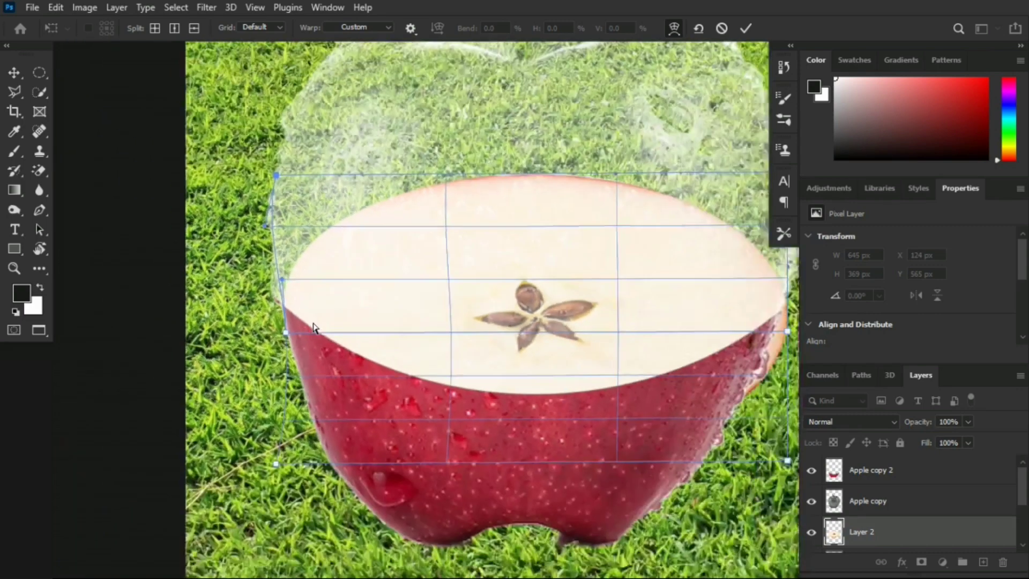
scroll(705, 339, up, 1)
scroll(705, 338, up, 1)
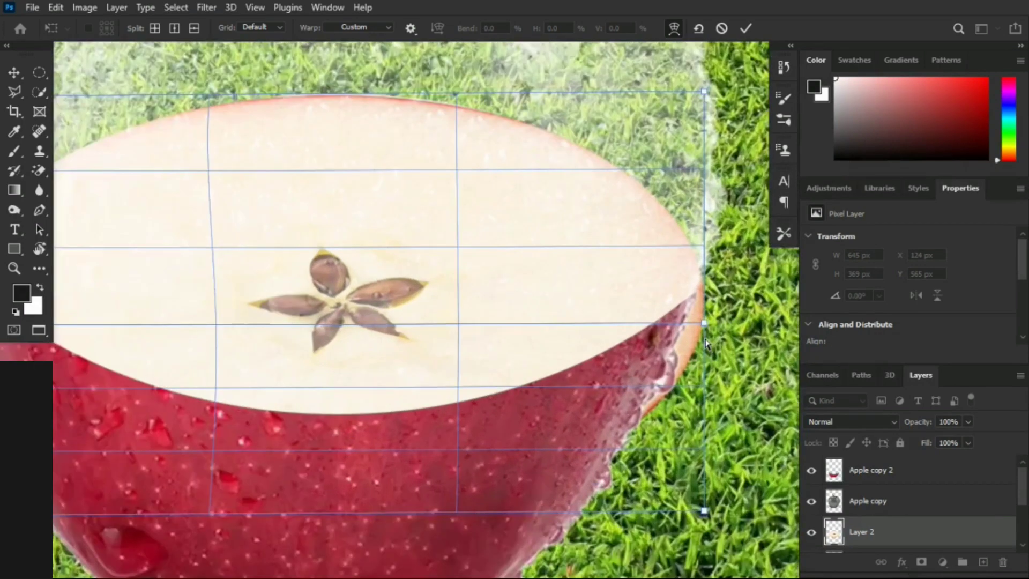
scroll(705, 337, up, 1)
drag(704, 321, 689, 318)
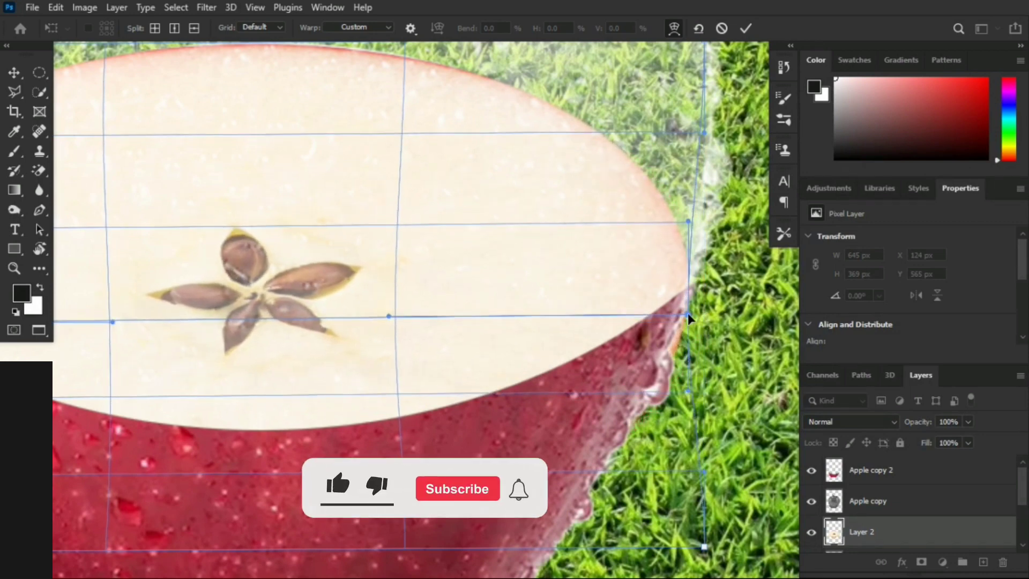
drag(689, 224, 695, 225)
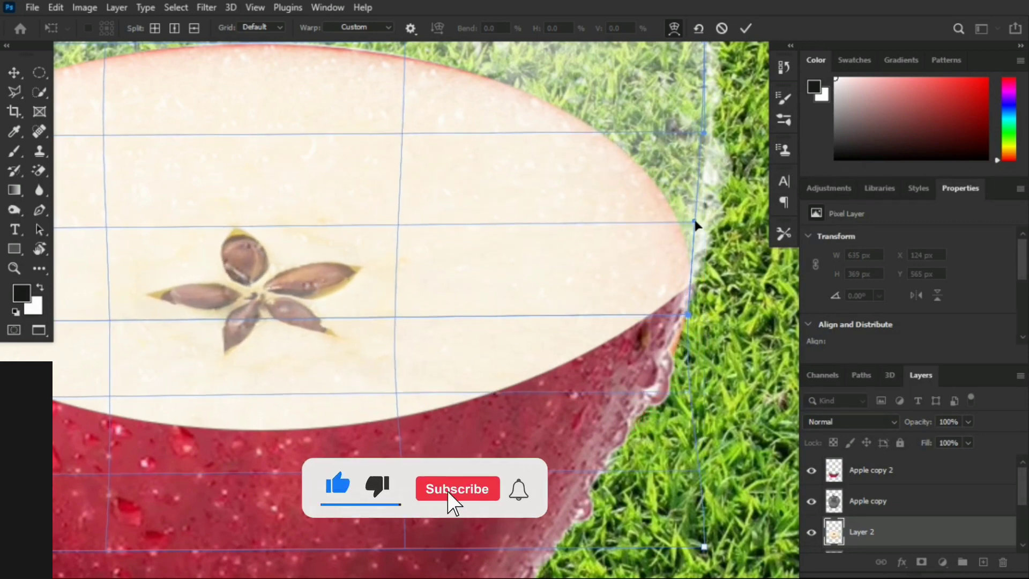
scroll(486, 248, down, 1)
scroll(486, 248, down, 2)
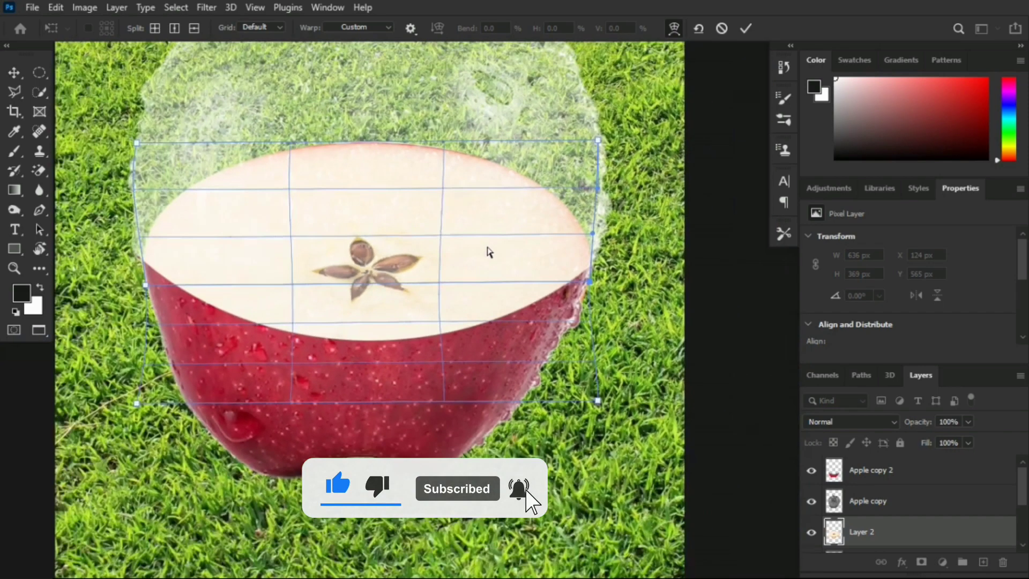
Commit the warp and shorten the slice from the top to about 96% height.
key(Return)
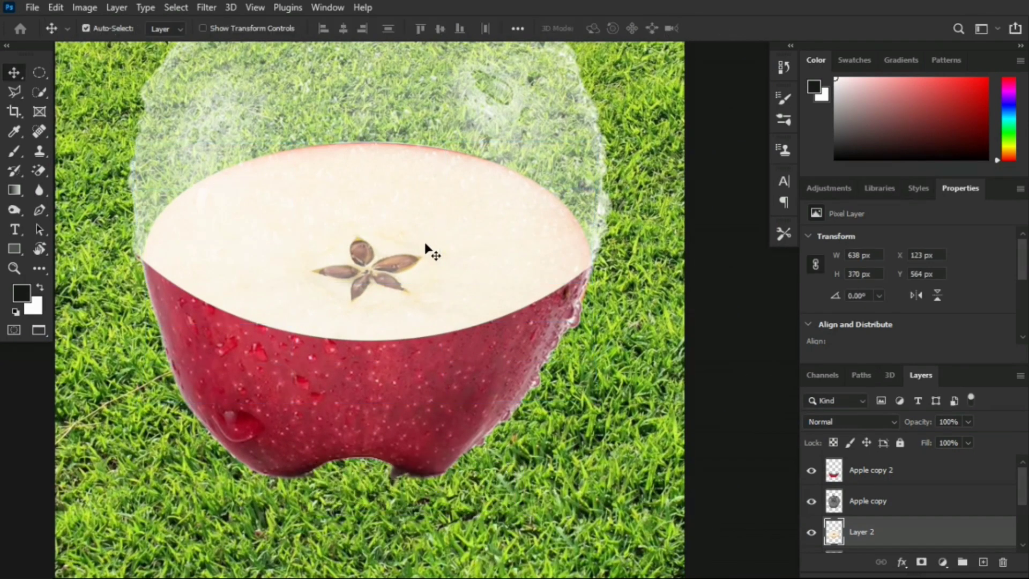
key(ctrl)
key(ctrl+t)
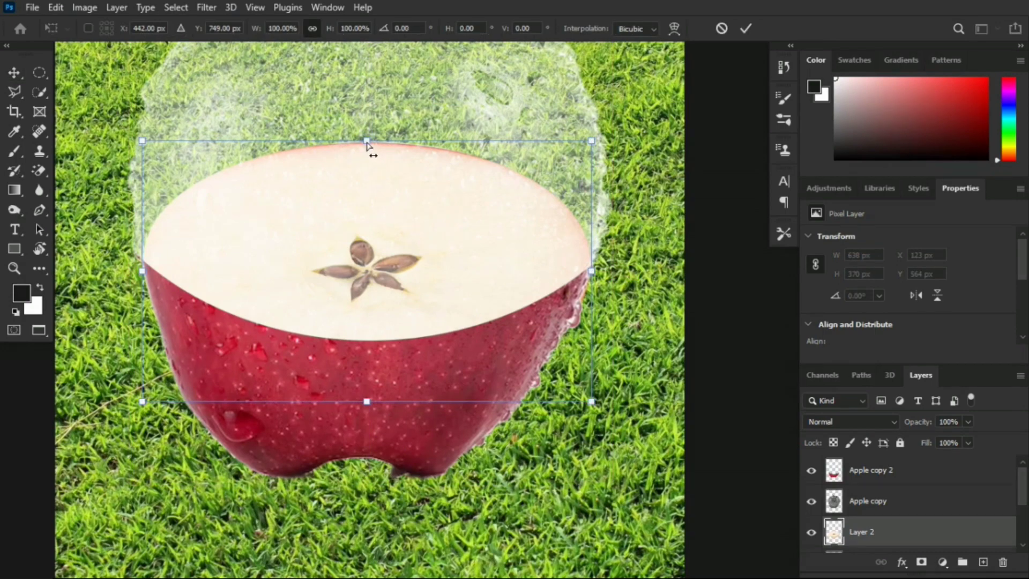
drag(366, 142, 366, 154)
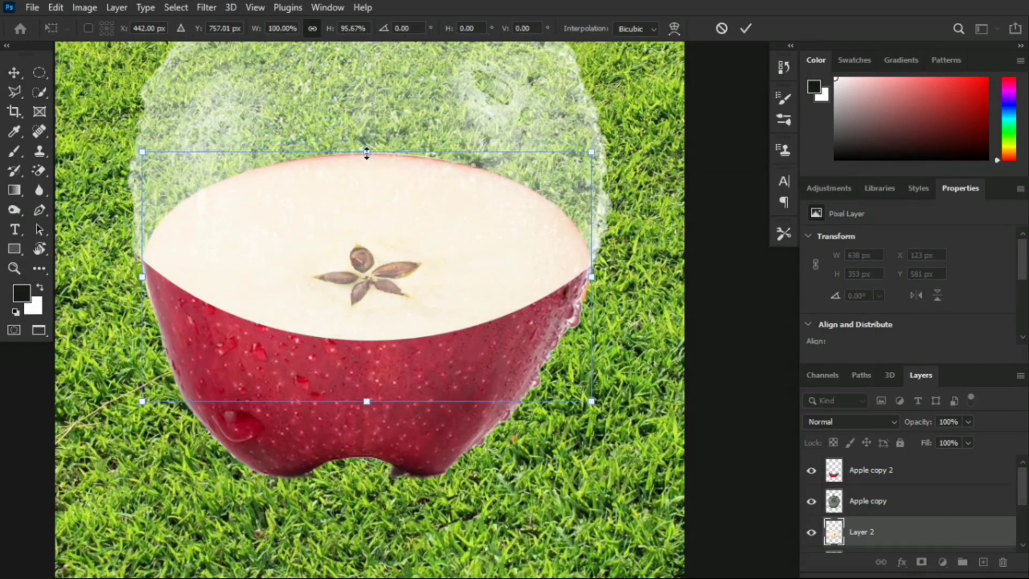
key(Return)
Zoom out to view the whole image and select the Apple copy 2 layer.
key(ctrl+minus)
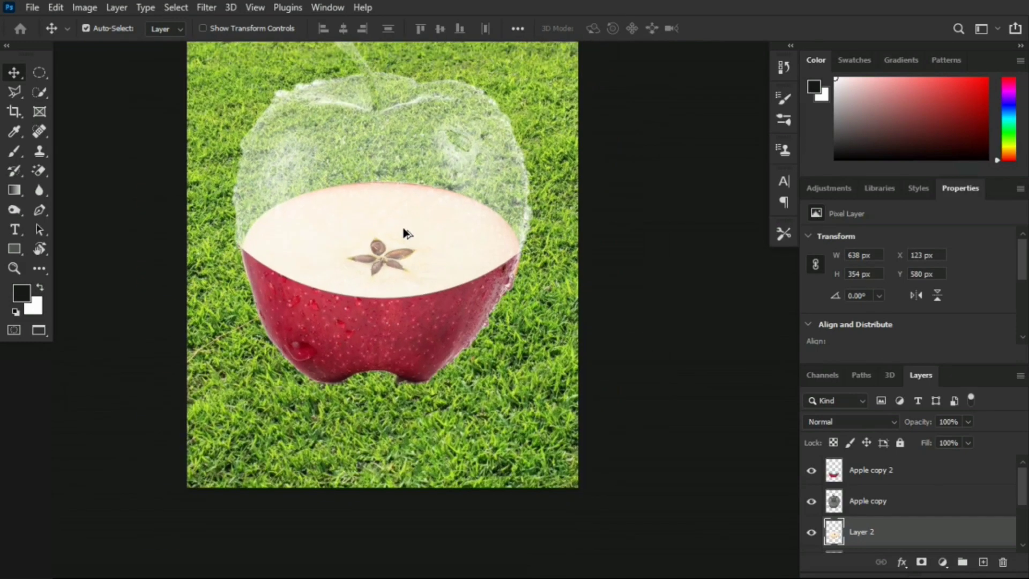
scroll(406, 234, up, 3)
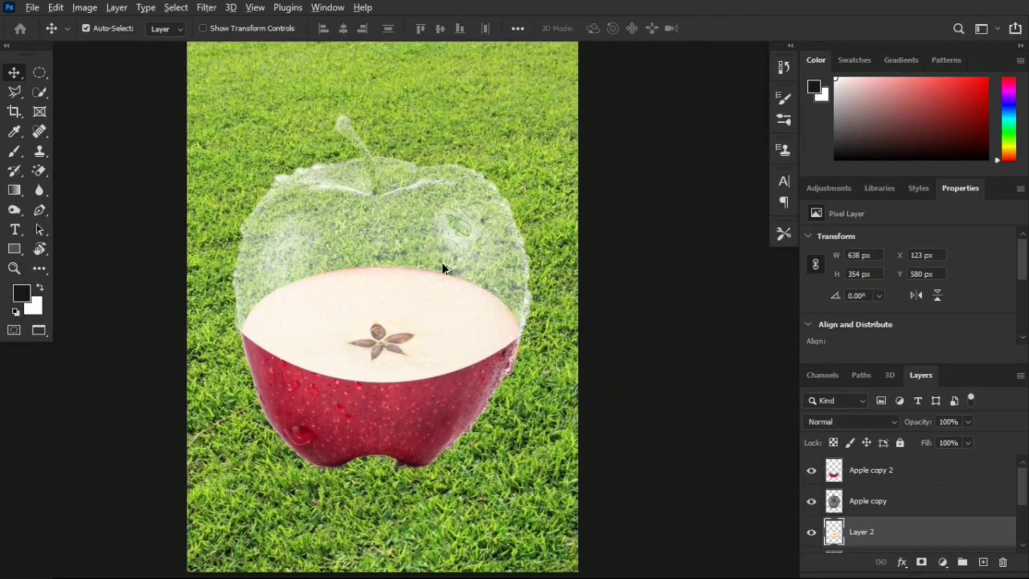
scroll(402, 245, down, 1)
scroll(399, 247, up, 1)
scroll(401, 261, up, 1)
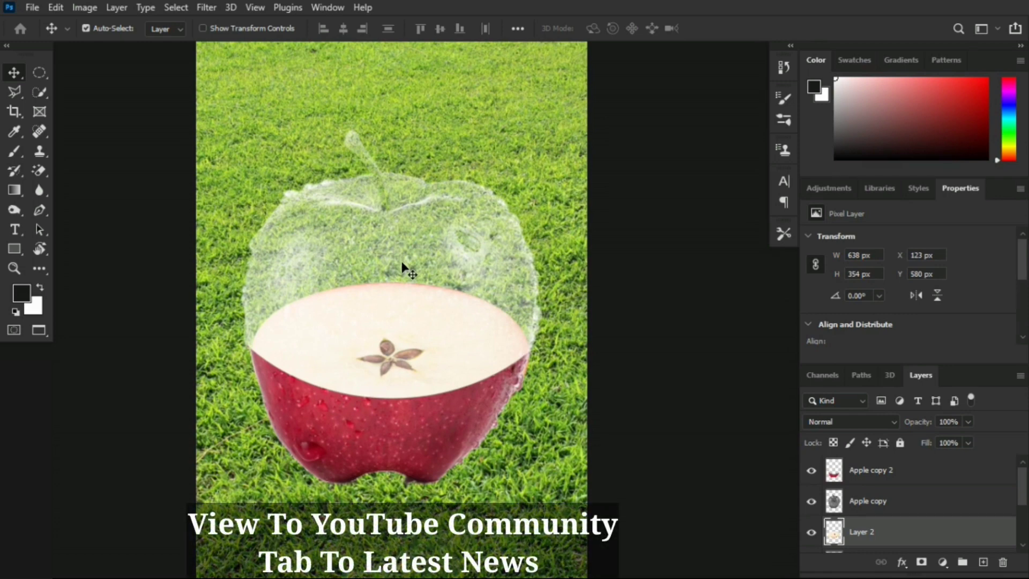
click(901, 477)
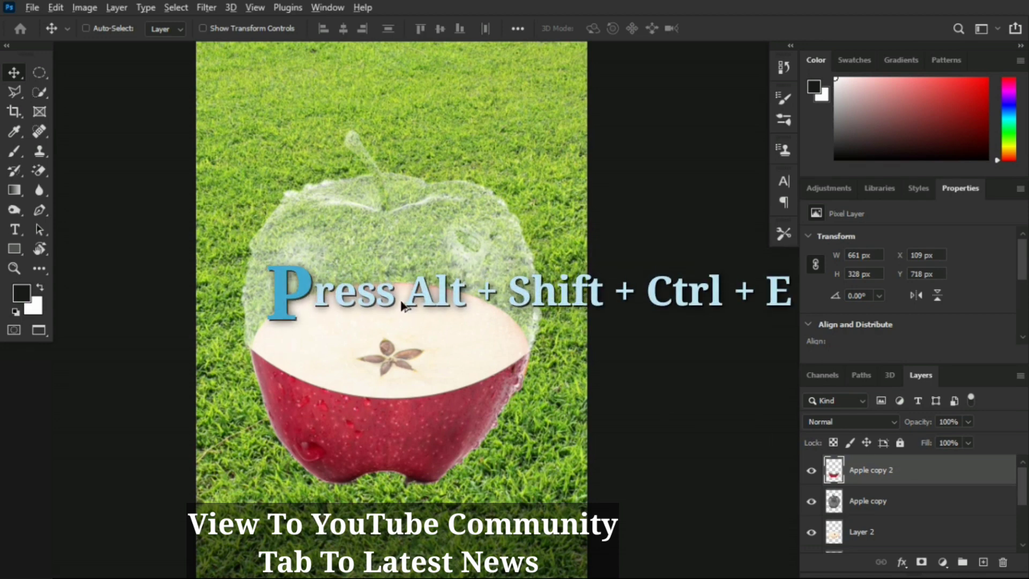
Stamp the visible layers, then group Apple copy and Layer 2 into Group 1 and hide it.
key(ctrl+alt+shift+e)
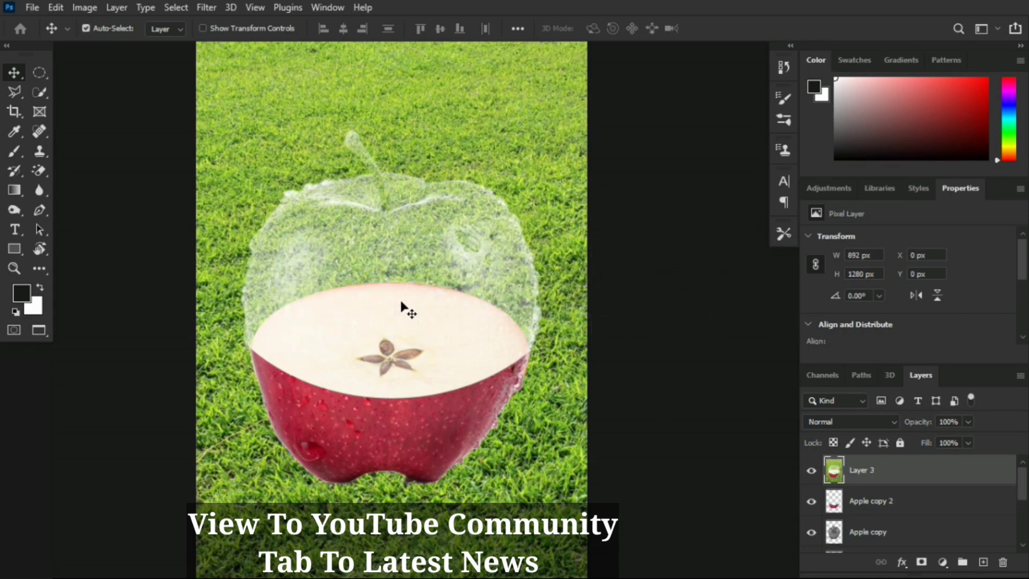
click(922, 512)
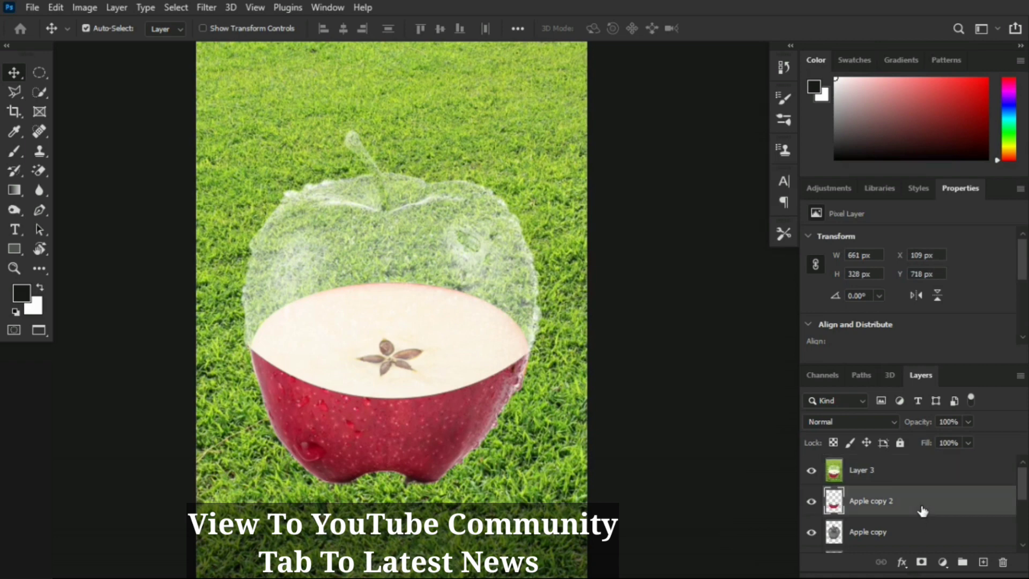
scroll(921, 512, down, 1)
scroll(922, 511, down, 1)
ctrl+click(917, 508)
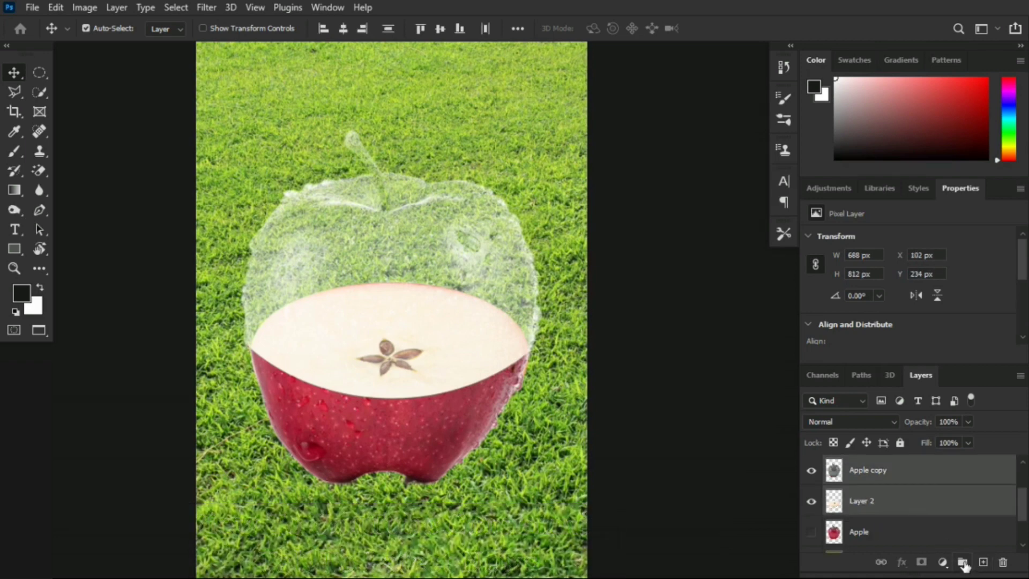
click(962, 562)
click(811, 465)
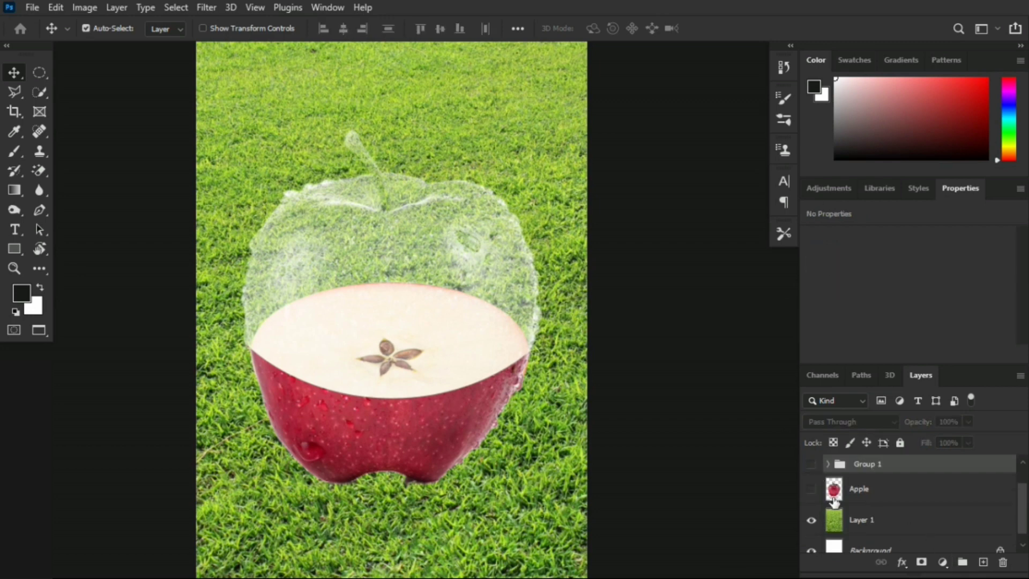
Stamp the result into merged Layer 3 and toggle its visibility to compare with the original.
key(ctrl+alt+shift+e)
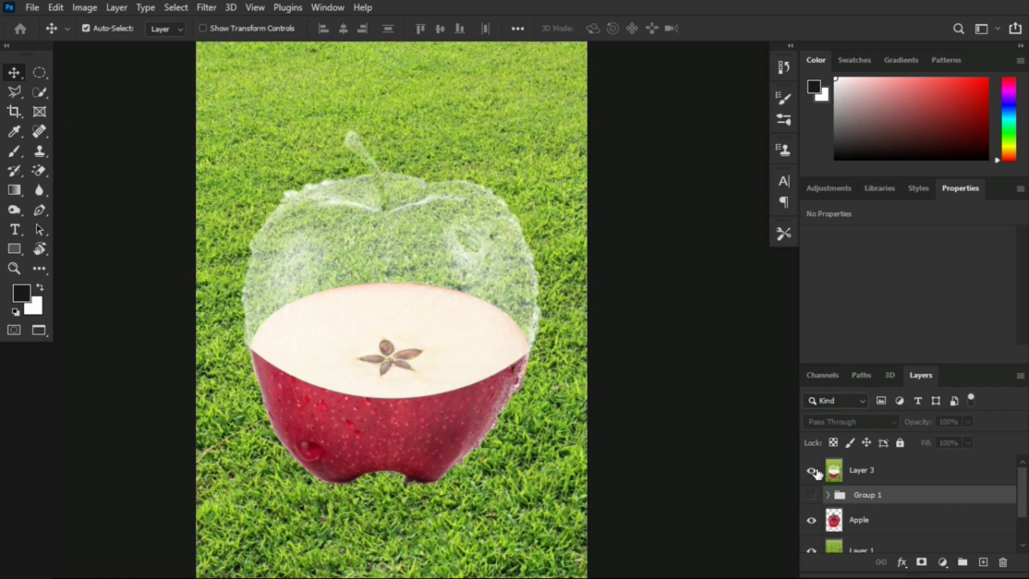
click(811, 471)
click(811, 470)
click(811, 470)
click(811, 470)
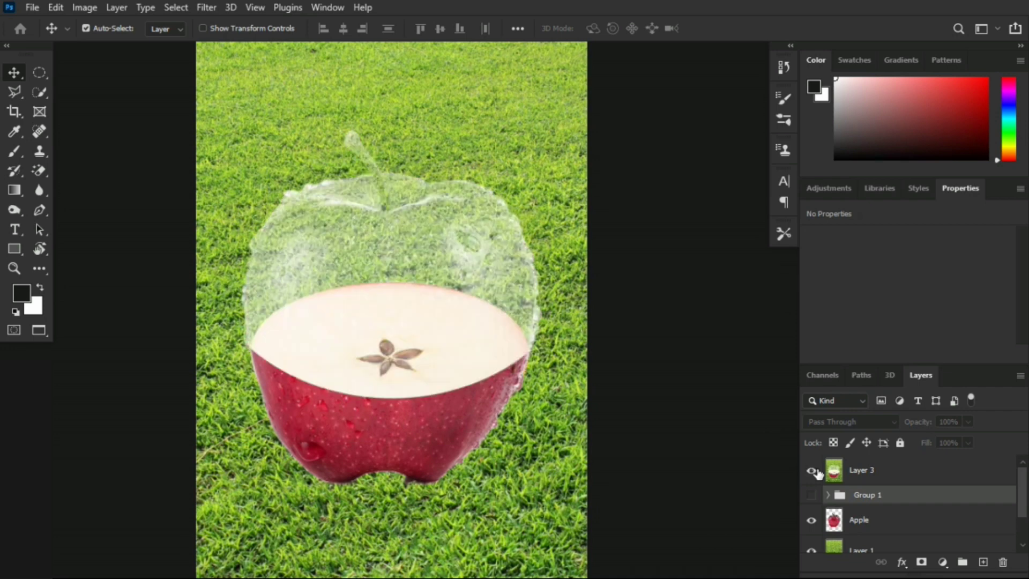